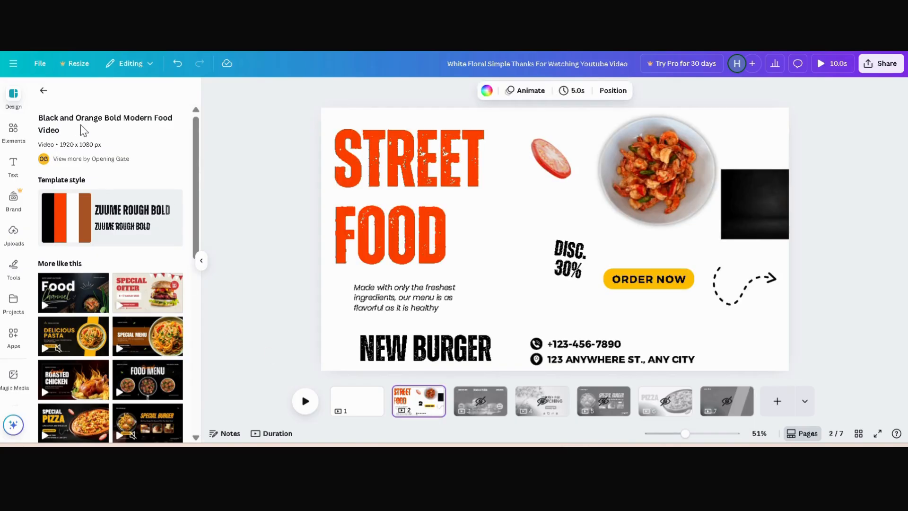
- Move the dark textured image from page 2 to page 1 and set it as the page background
click(43, 91)
click(755, 191)
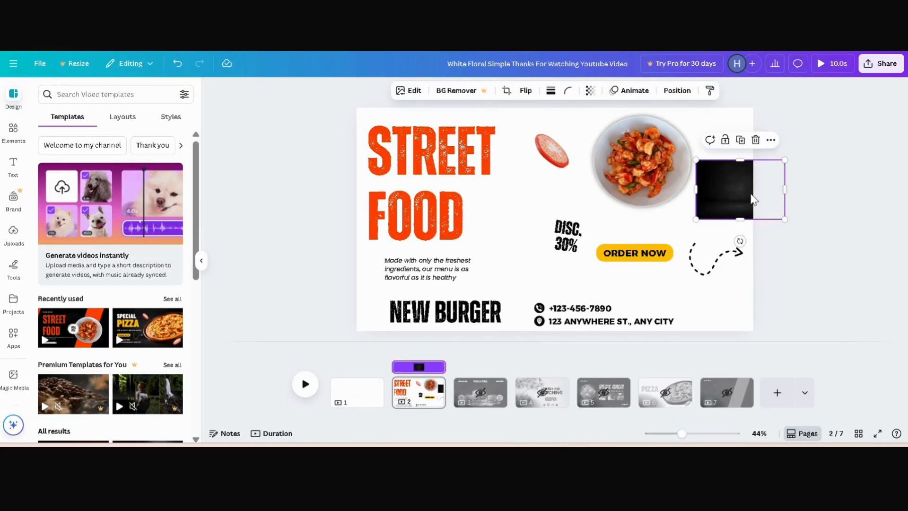
drag(719, 184, 407, 147)
right_click(406, 148)
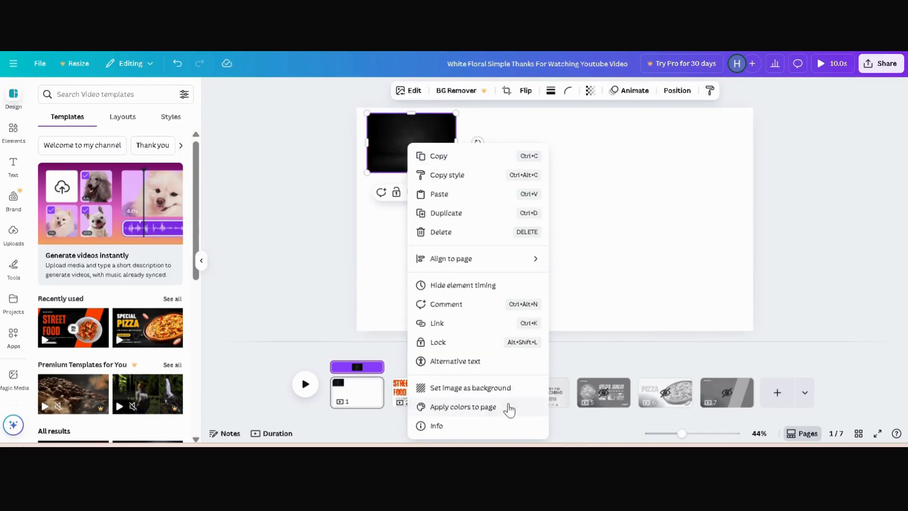
click(494, 388)
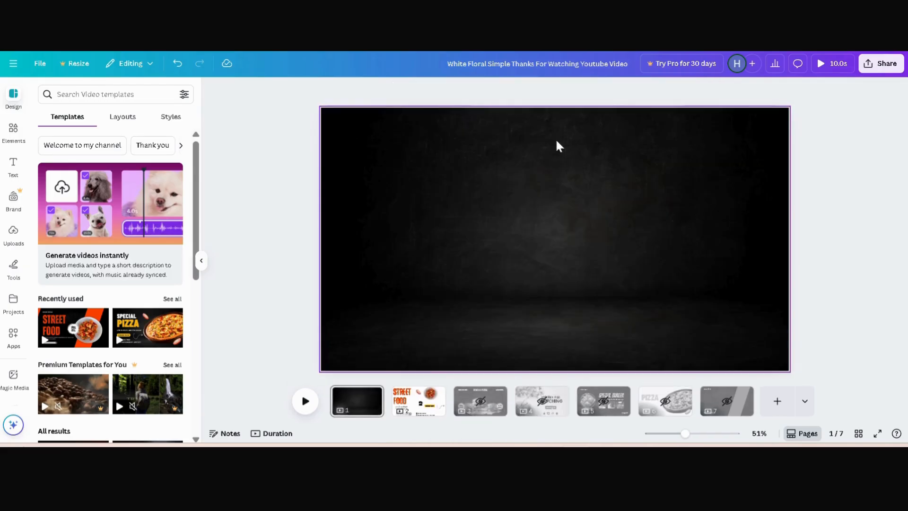
- Move the "NEW BURGER" text from page 2 onto the dark page 1
click(419, 402)
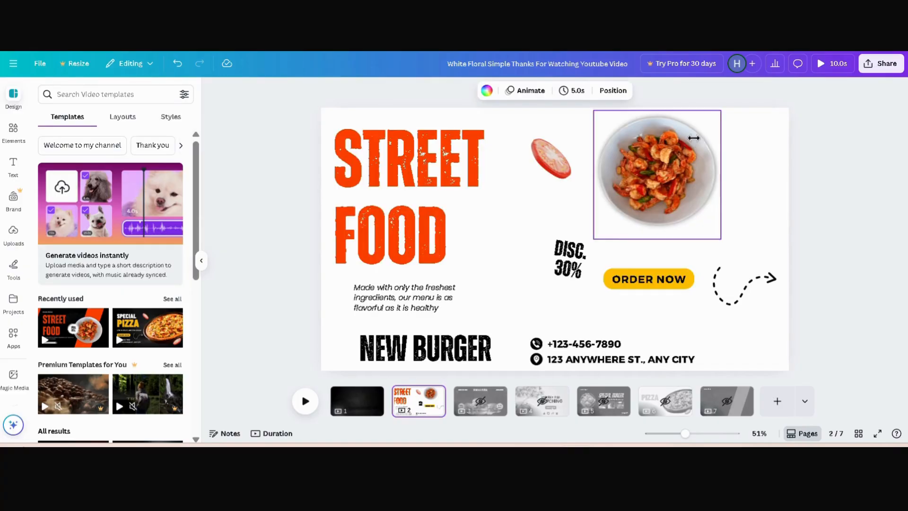
click(458, 189)
click(456, 329)
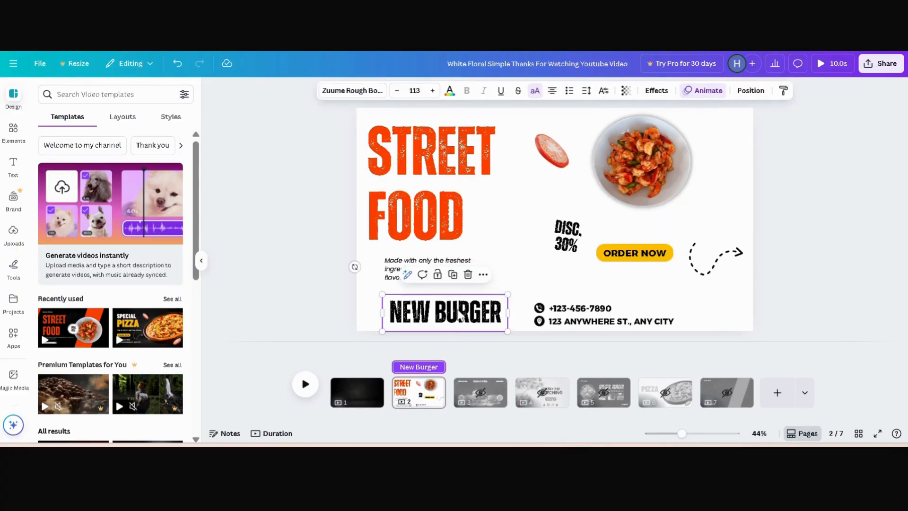
drag(461, 318, 537, 194)
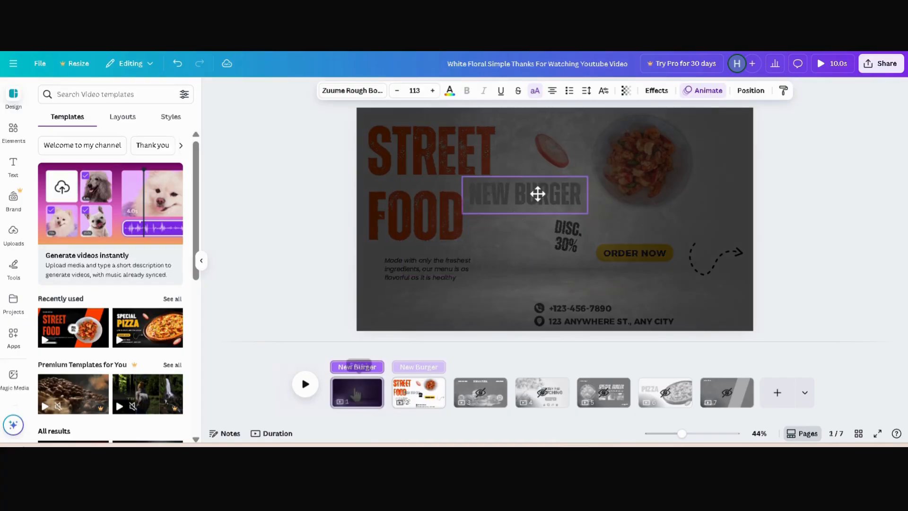
- Color the "NEW BURGER" text white, enlarge it to size 226 and center it in the upper part of page 1
double_click(535, 192)
click(439, 96)
click(172, 184)
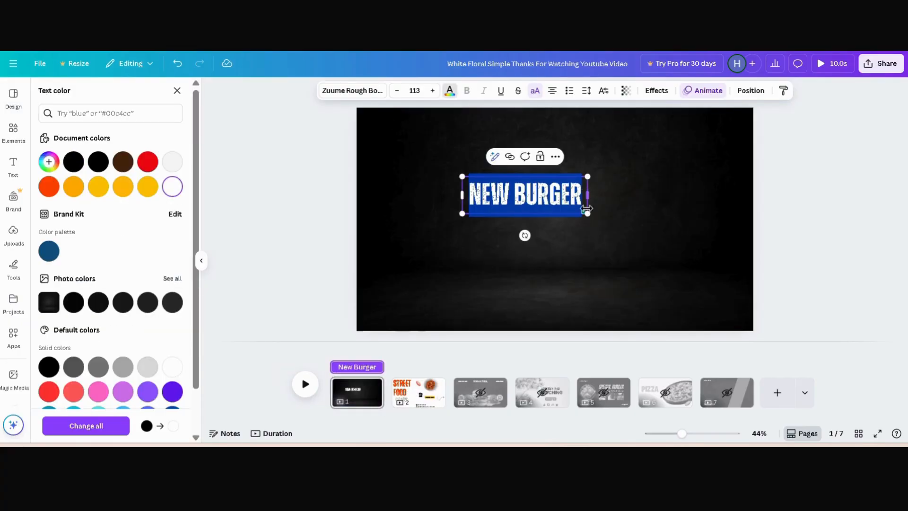
drag(587, 213, 689, 290)
click(615, 288)
drag(591, 213, 558, 167)
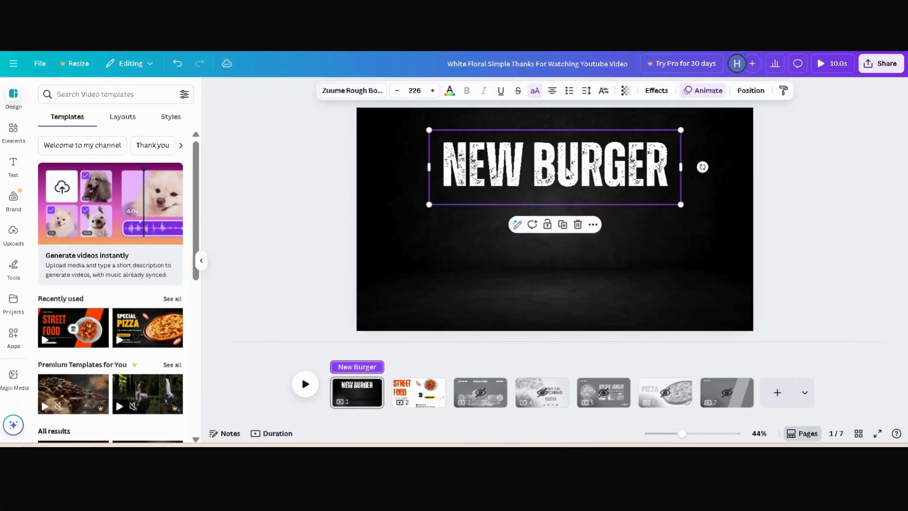
- Apply the Neon effect with intensity 15 to the "NEW BURGER" heading and fine-tune its size and position
click(656, 90)
click(123, 213)
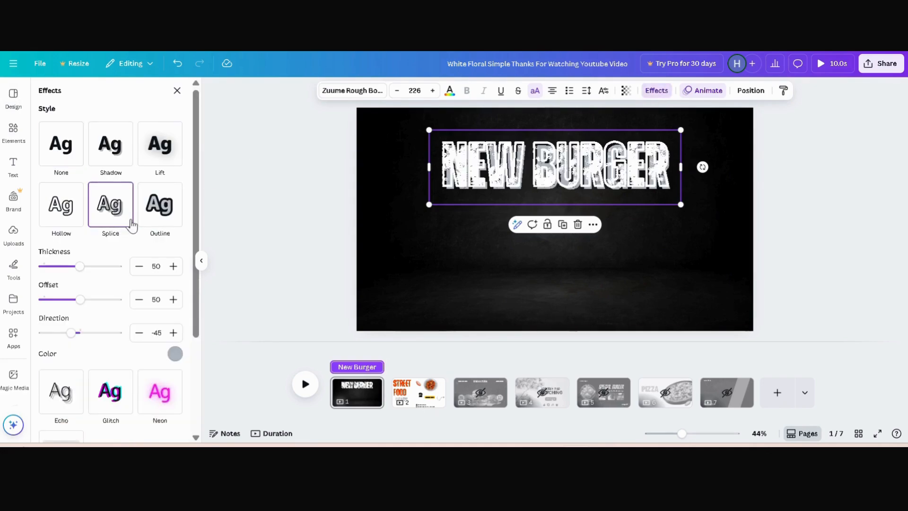
click(163, 215)
scroll(110, 293, down, 2)
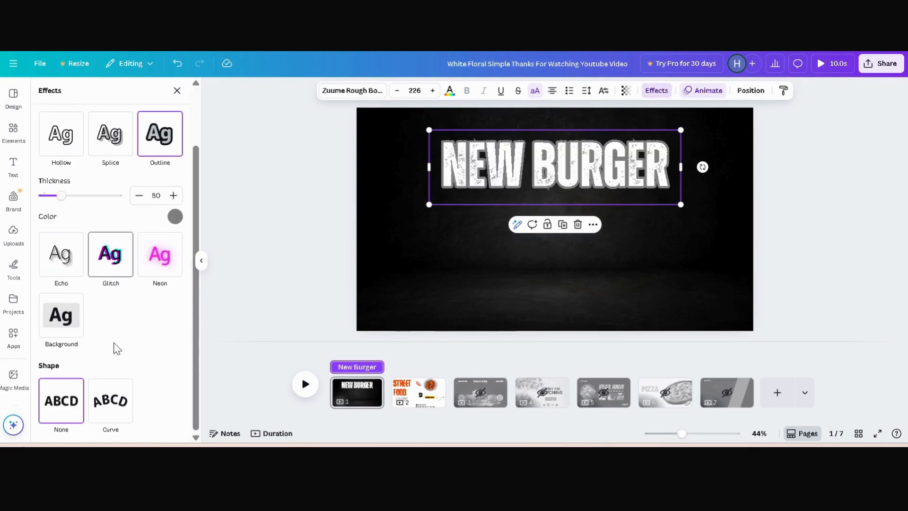
click(158, 260)
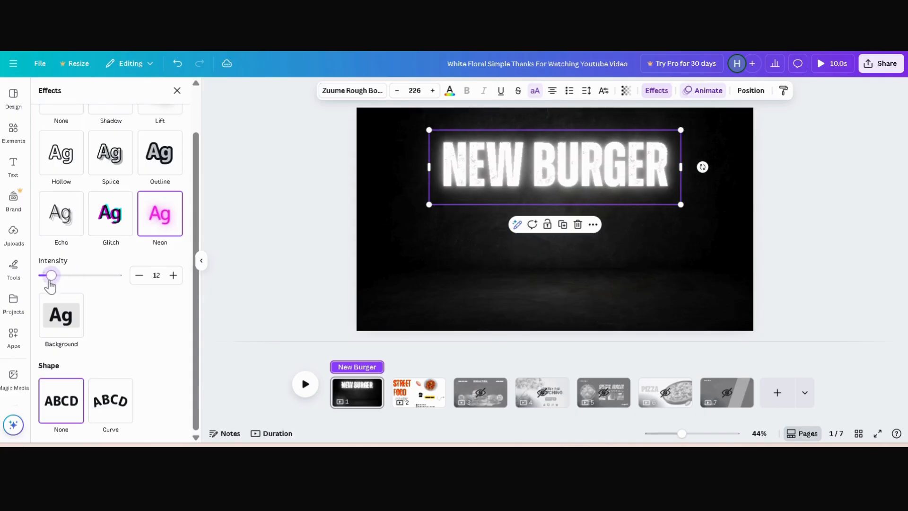
drag(78, 291, 56, 283)
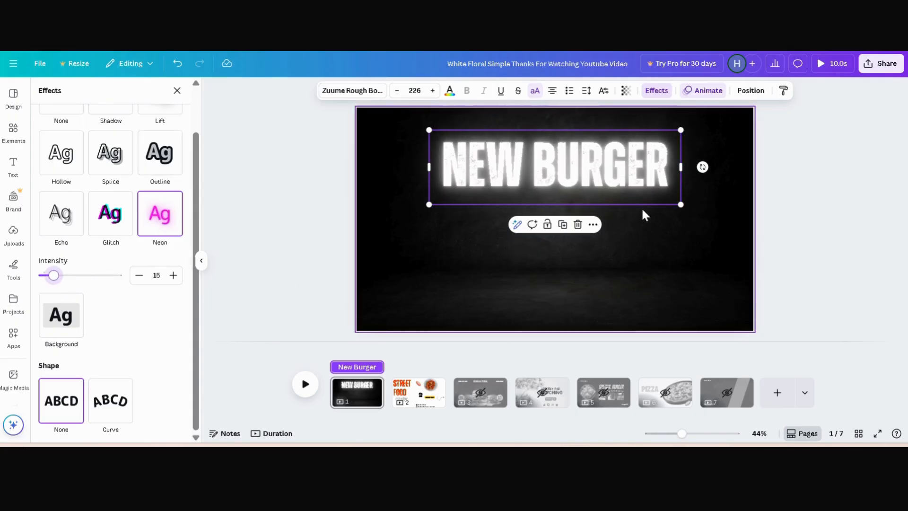
drag(680, 205, 677, 204)
drag(594, 162, 598, 163)
- Move the food bowl photo on page 2 to the page's upper-right corner
click(418, 392)
click(431, 152)
click(657, 163)
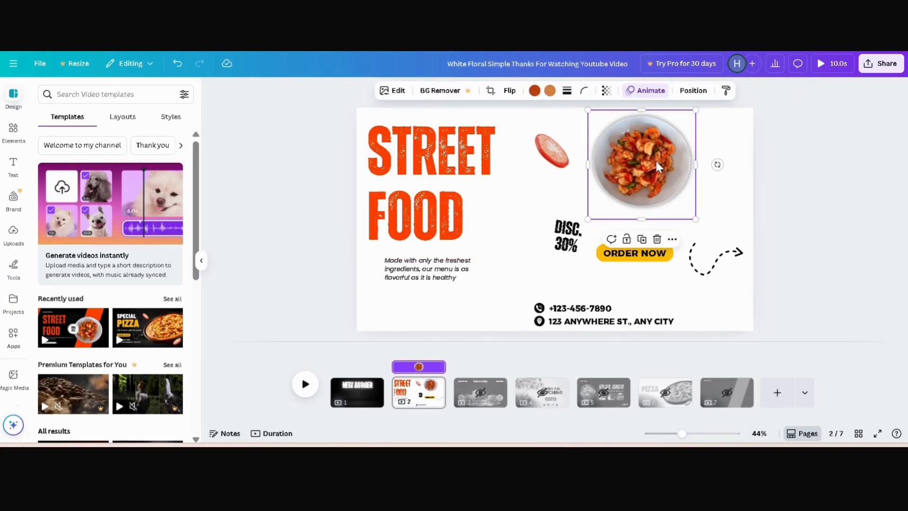
drag(638, 169, 686, 160)
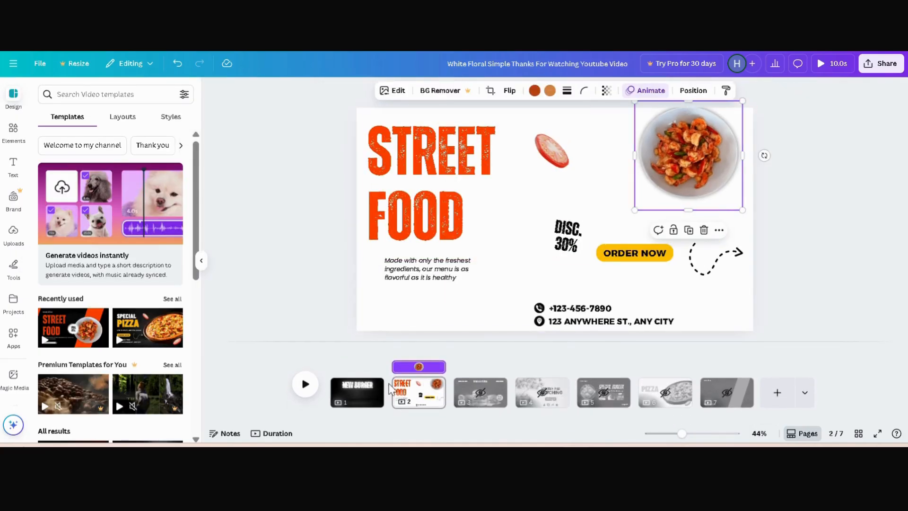
- Search the elements for "burger king" photos and add the cutout burger with meat, lettuce and white sauce to page 1
click(14, 130)
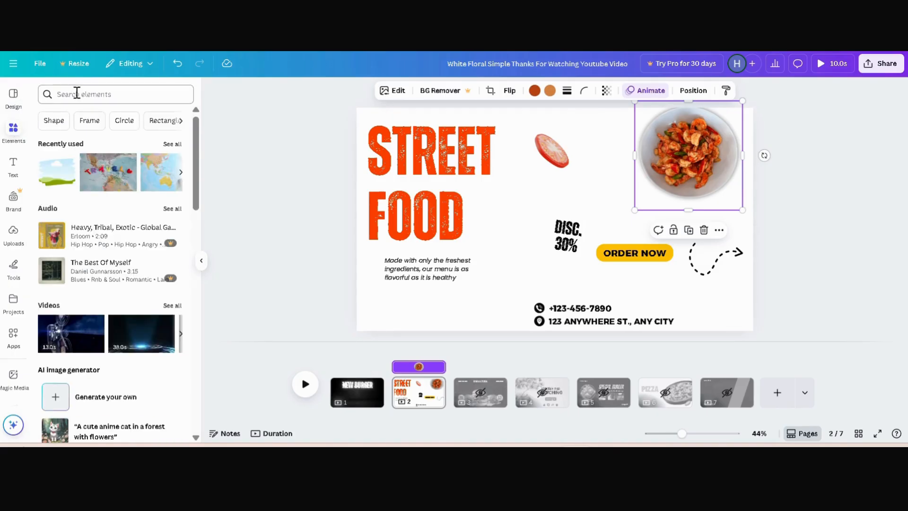
click(350, 397)
click(97, 94)
text(burger)
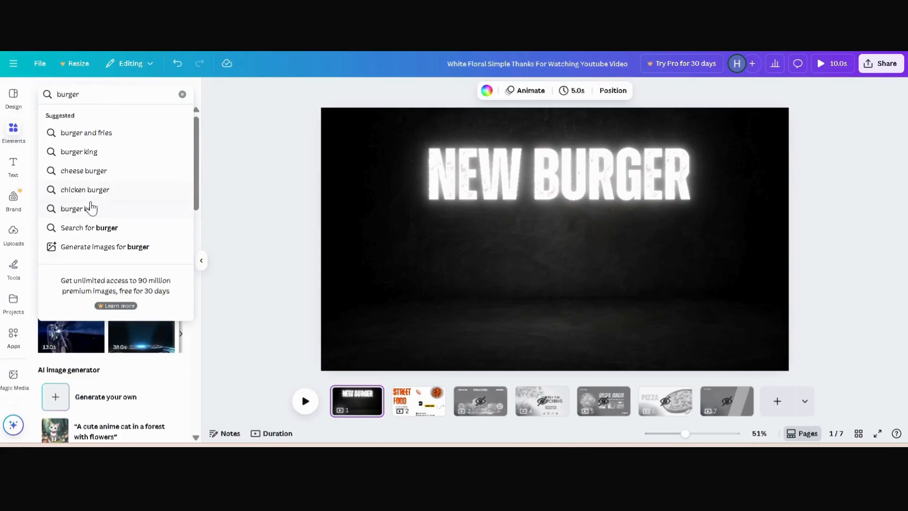
click(91, 208)
click(104, 117)
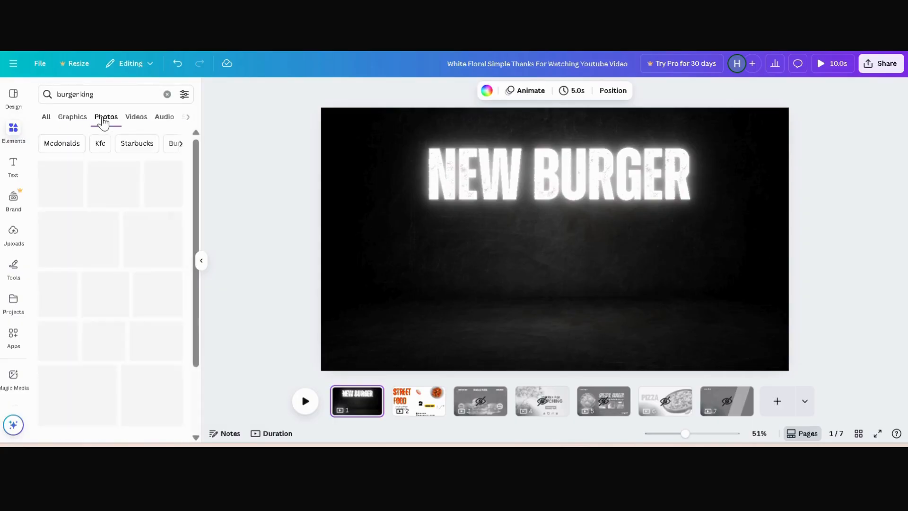
click(76, 353)
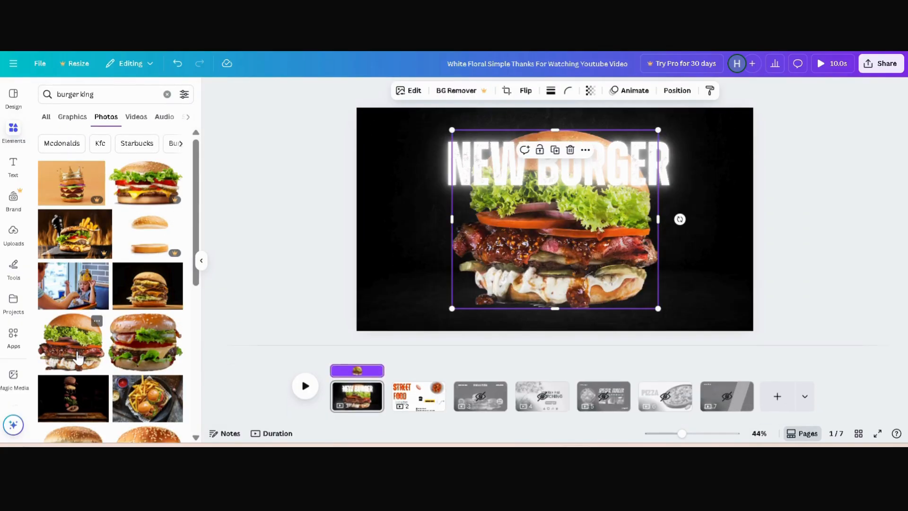
scroll(78, 358, down, 10)
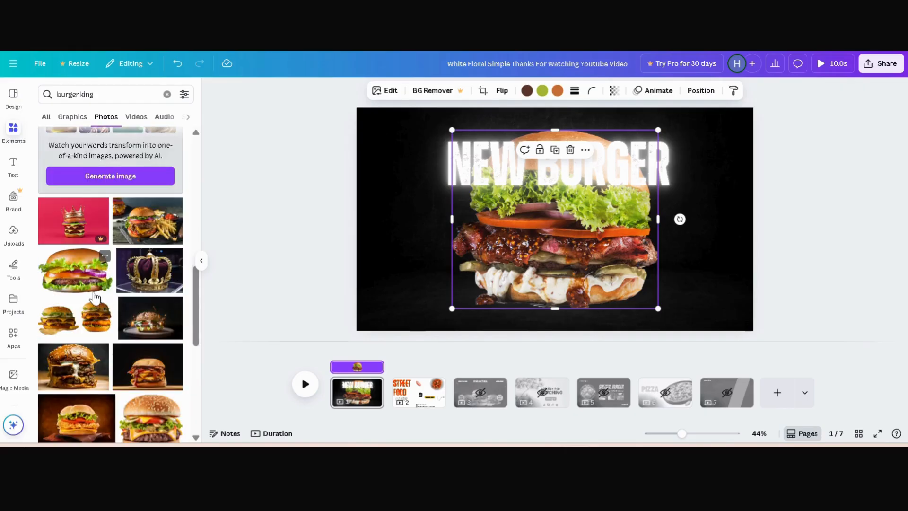
scroll(108, 388, down, 8)
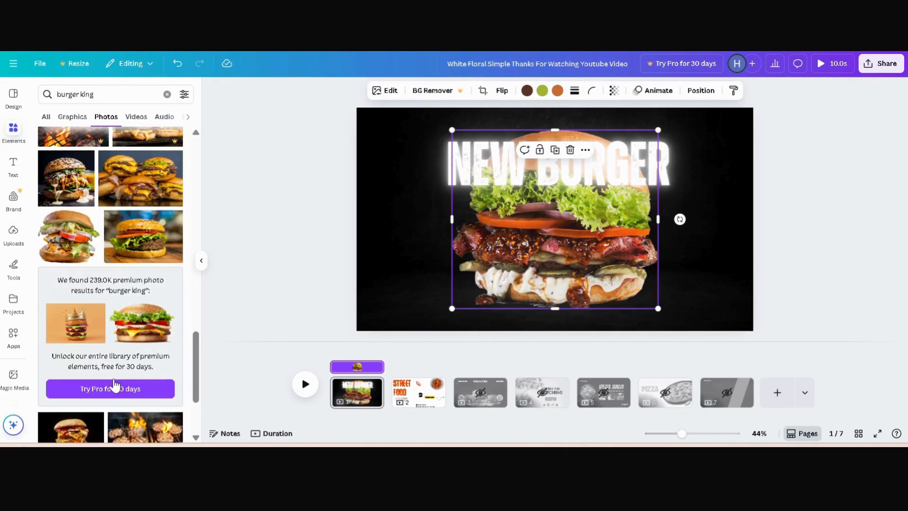
- Shrink the burger photo to about a quarter of the page width and center it below the "NEW BURGER" heading
drag(606, 206, 615, 228)
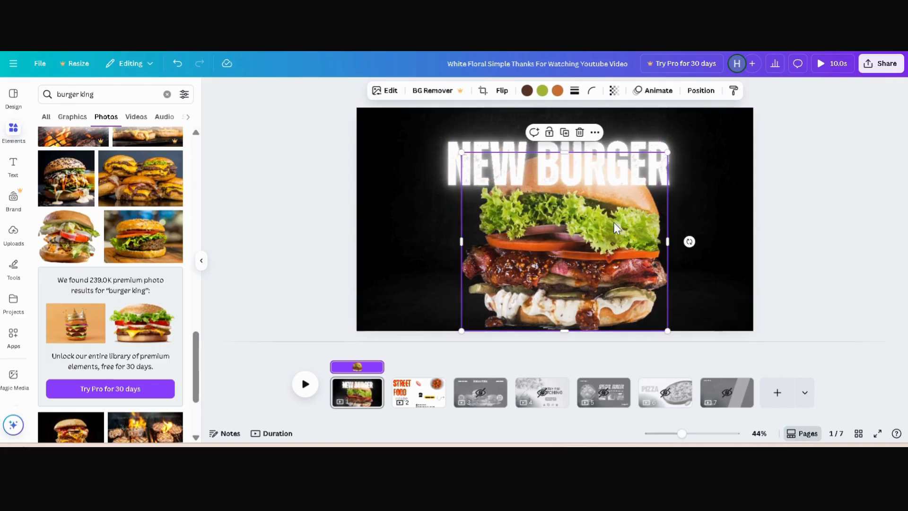
drag(668, 153, 592, 219)
drag(537, 269, 561, 253)
drag(614, 314, 585, 288)
drag(524, 226, 534, 232)
- Apply the Fresco filter to the burger photo and set its intensity to just under halfway
click(388, 92)
scroll(119, 280, down, 2)
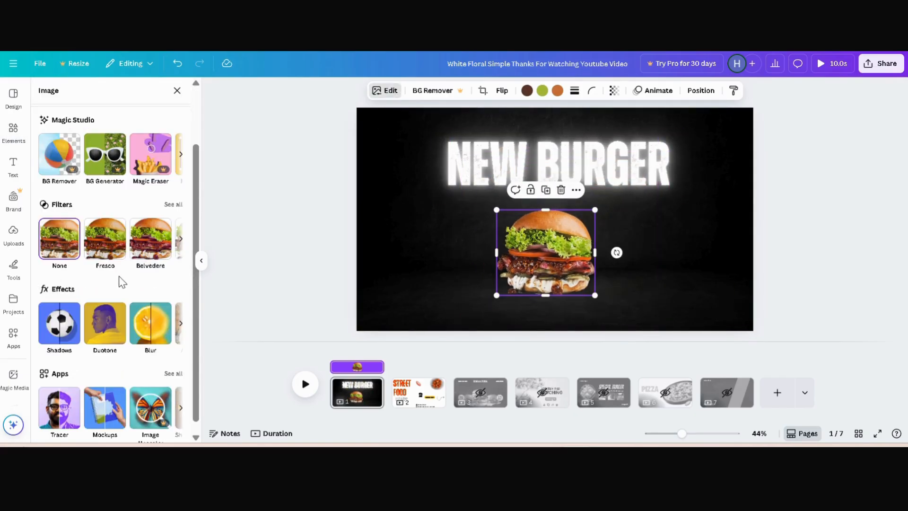
click(110, 259)
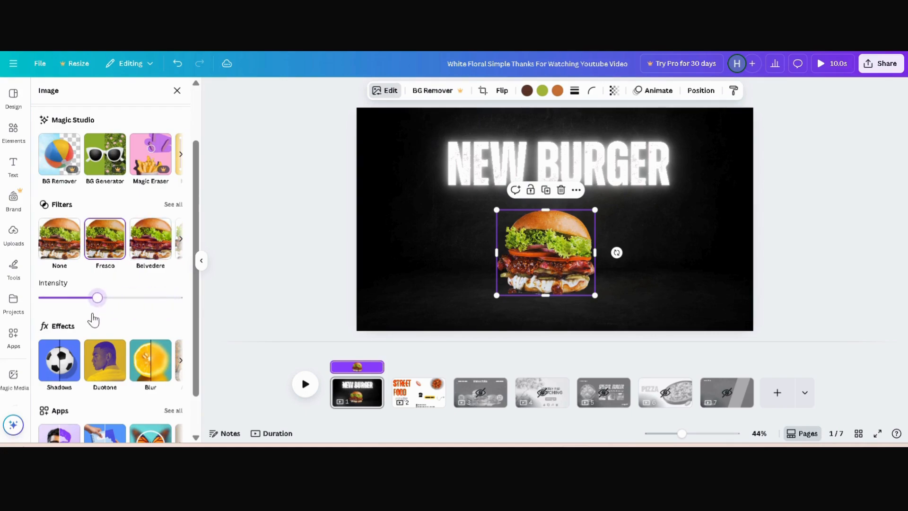
scroll(107, 317, down, 1)
scroll(85, 227, up, 3)
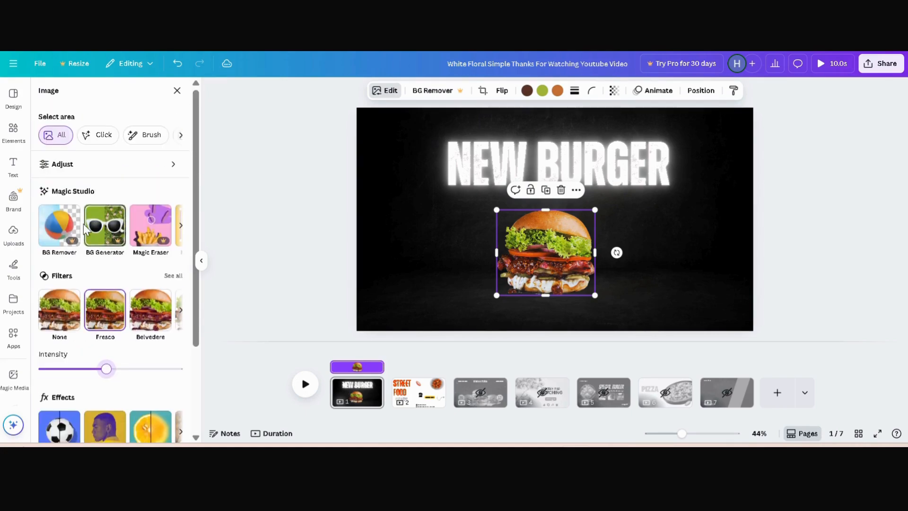
- Move the phone and address lines with their icons from page 2 to the lower-right corner of page 1
click(404, 400)
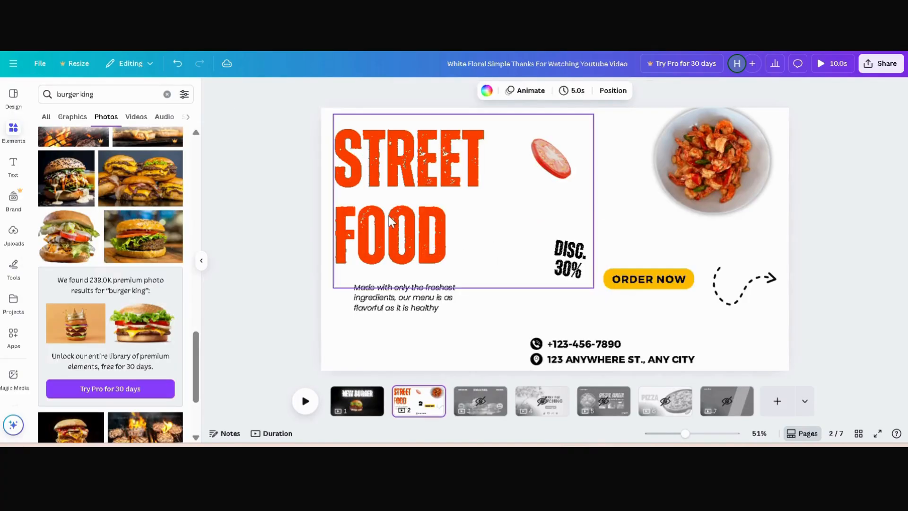
click(389, 216)
click(559, 310)
shift+click(559, 311)
shift+click(540, 322)
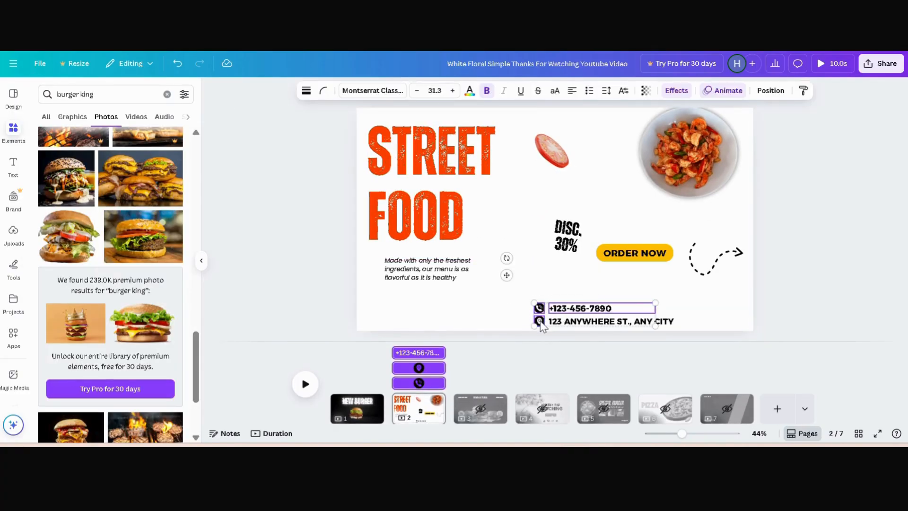
shift+click(566, 322)
drag(568, 319, 638, 310)
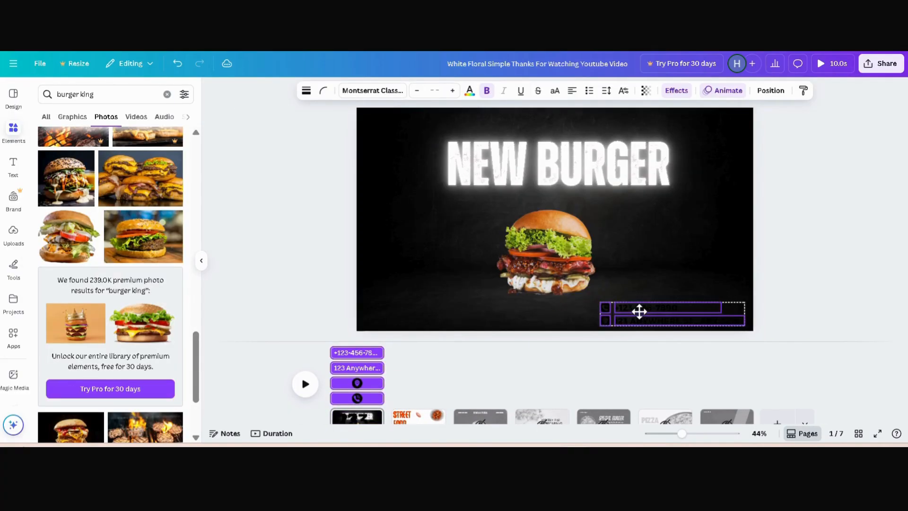
- Color the phone and address text on page 1 white
click(469, 90)
click(172, 162)
click(260, 193)
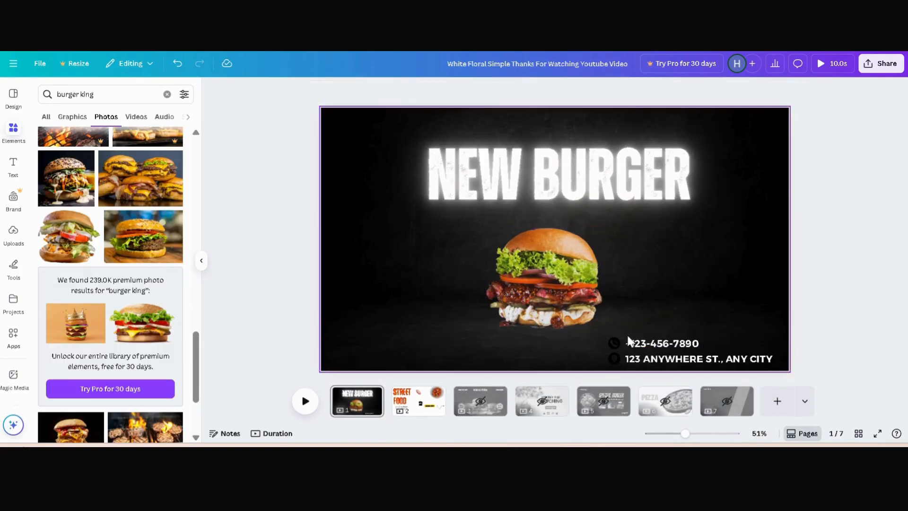
- Recolor the phone icon and the location icon beside the contact lines to white
click(614, 344)
shift+click(606, 321)
click(605, 308)
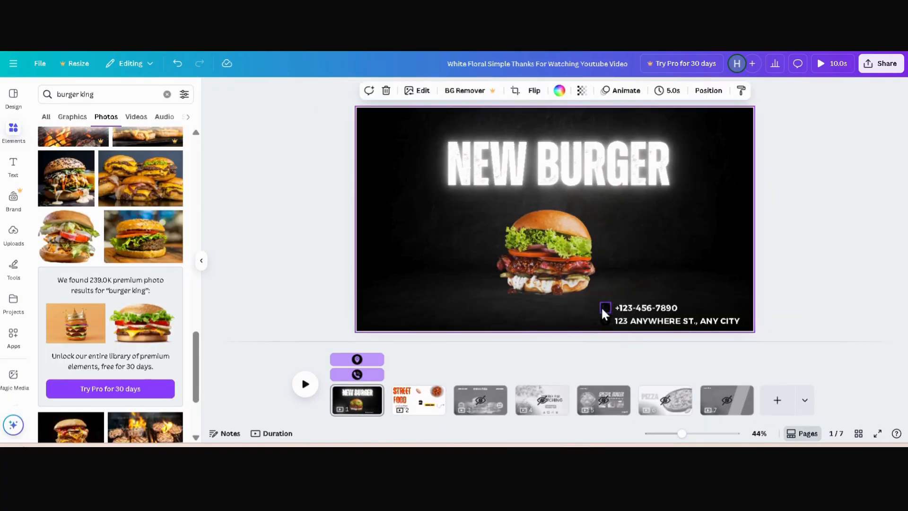
click(509, 90)
click(173, 187)
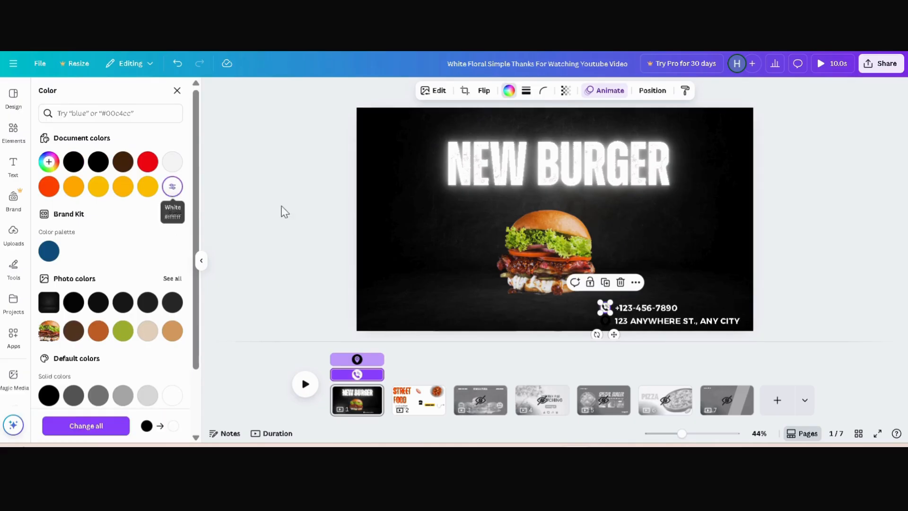
click(605, 321)
click(174, 190)
click(328, 217)
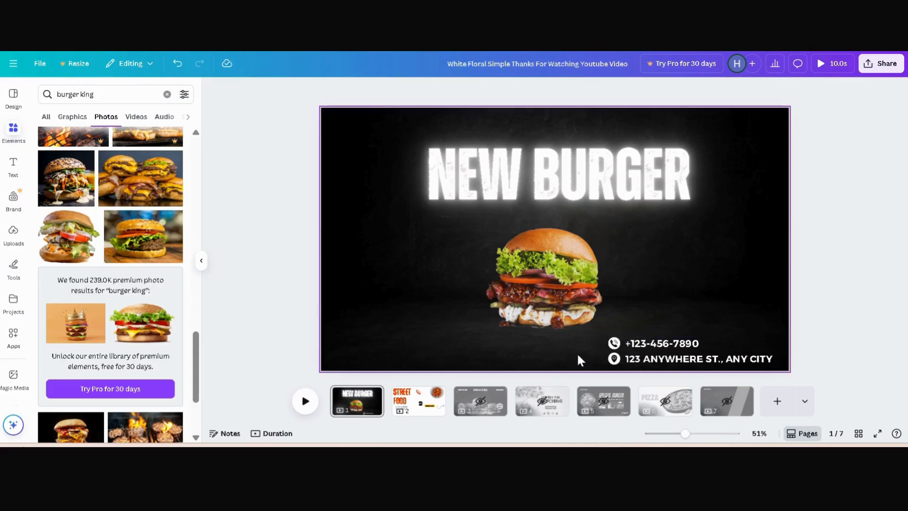
- Move the tomato slice from page 2 to page 1, enlarge it and place it in the lower-left corner
click(402, 405)
click(552, 159)
drag(551, 165, 444, 235)
drag(412, 281, 392, 321)
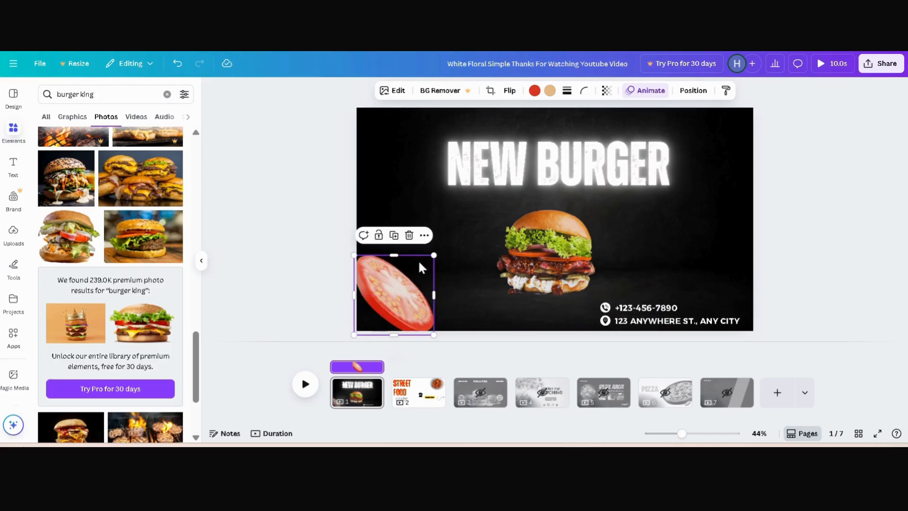
- Blur the whole tomato slice image with an intensity of 44
click(396, 91)
click(150, 399)
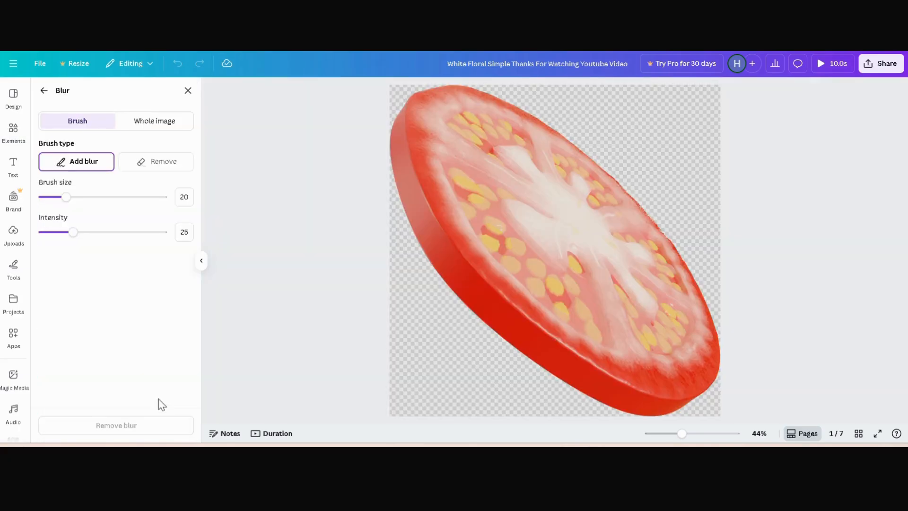
click(155, 122)
click(92, 164)
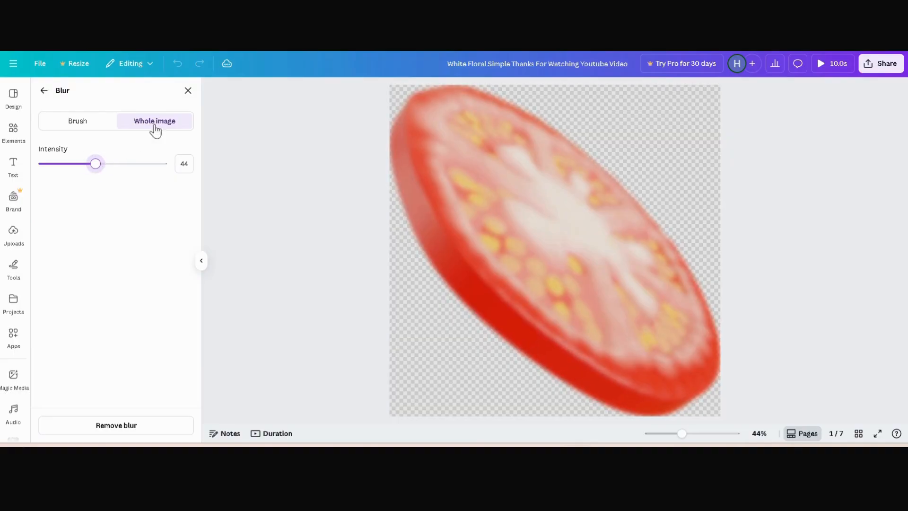
click(44, 91)
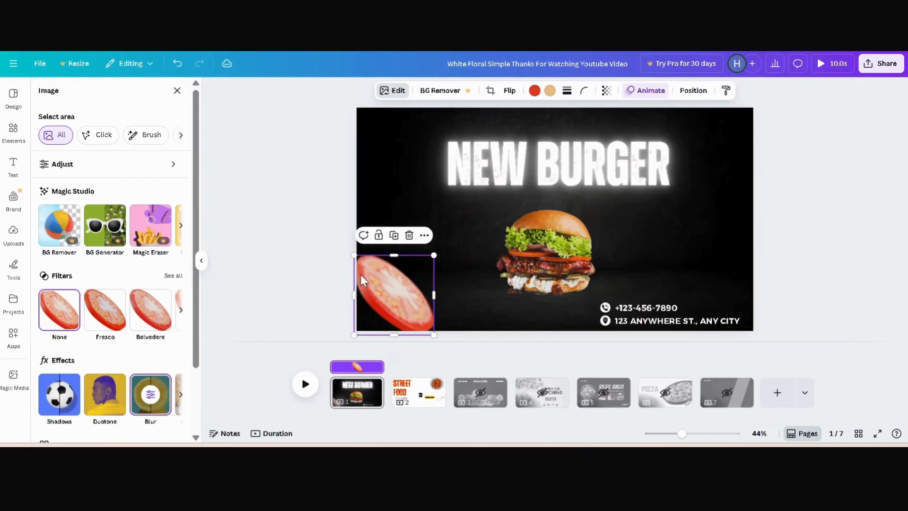
- Duplicate the blurred tomato slice on page 1, shrink the copy and place it in the page's upper-right corner
drag(378, 310, 680, 231)
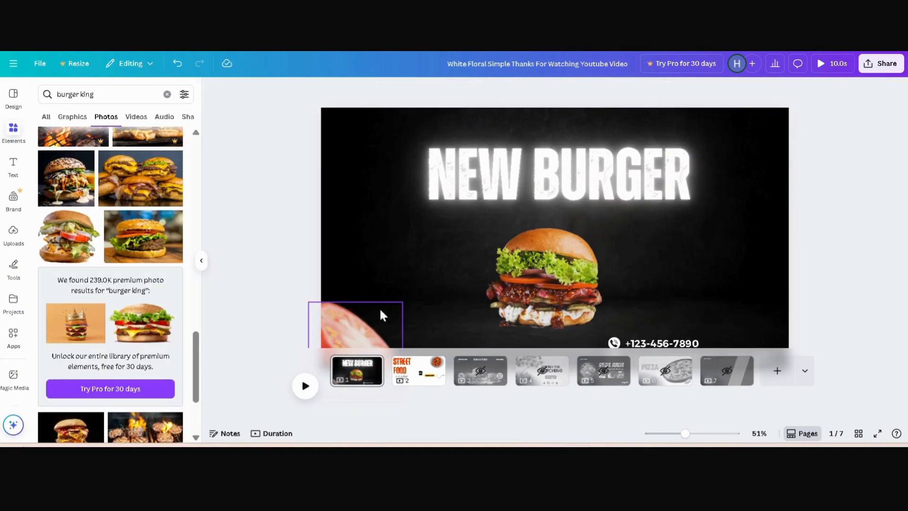
drag(358, 338, 738, 187)
key(ctrl+d)
drag(691, 142, 725, 175)
drag(750, 190, 728, 130)
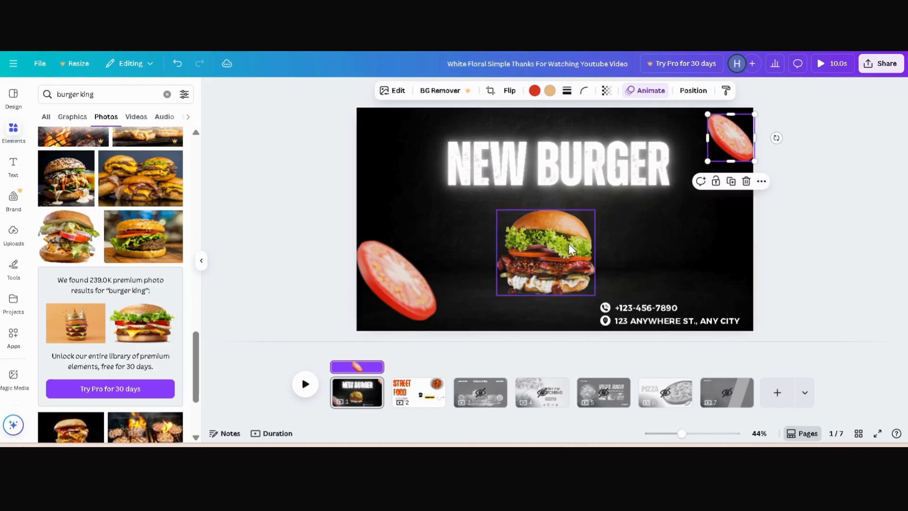
click(790, 228)
- Narrow the STREET FOOD text box on page 2 and move the round DISC. 30% badge from there to page 1
click(419, 399)
click(577, 251)
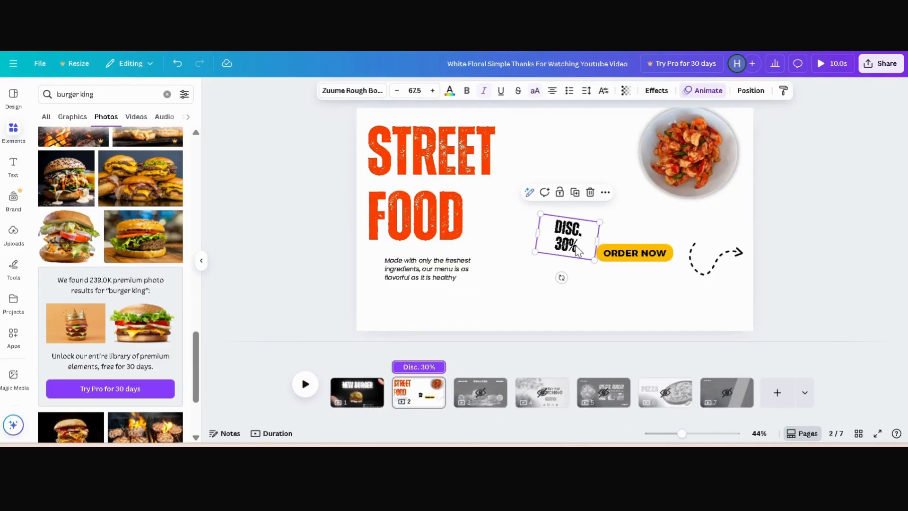
click(519, 232)
drag(588, 186, 489, 203)
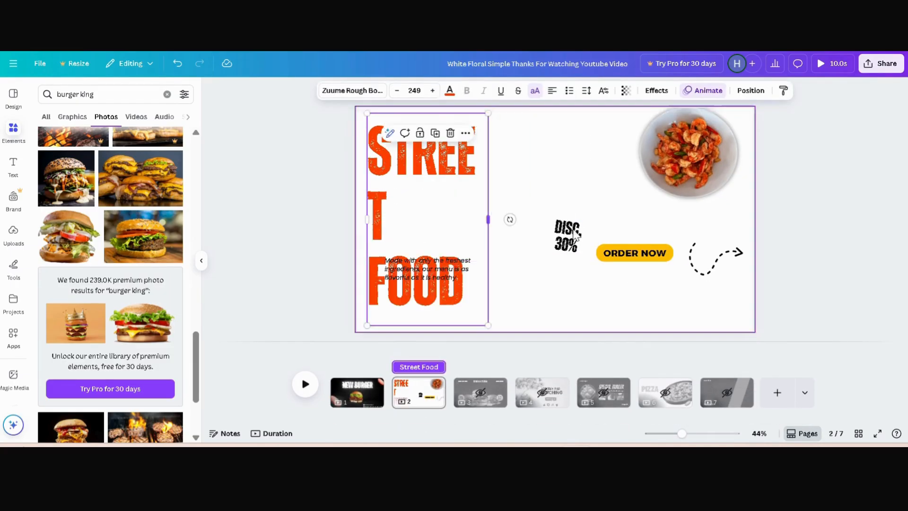
click(561, 211)
drag(560, 211, 354, 400)
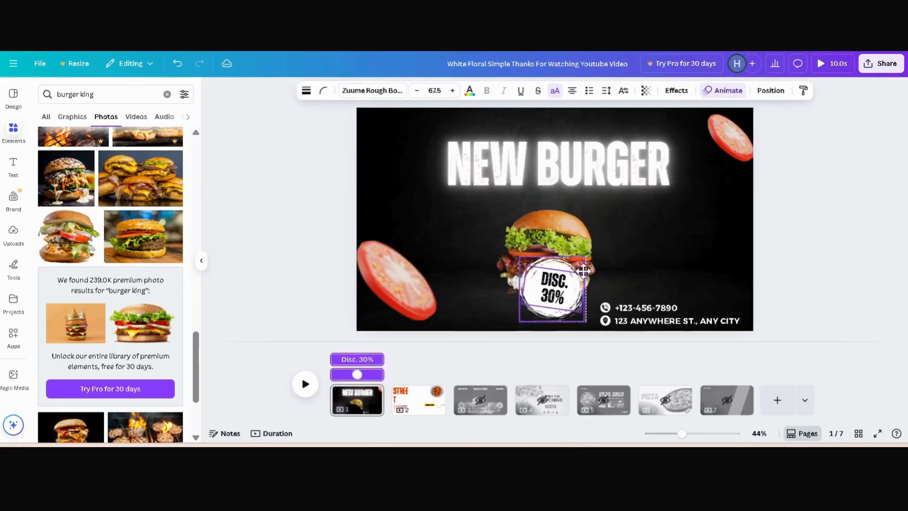
- Raise the NEW BURGER heading slightly, then enlarge the burger photo and center it beneath the heading
drag(558, 163, 553, 152)
click(543, 259)
drag(543, 259, 536, 244)
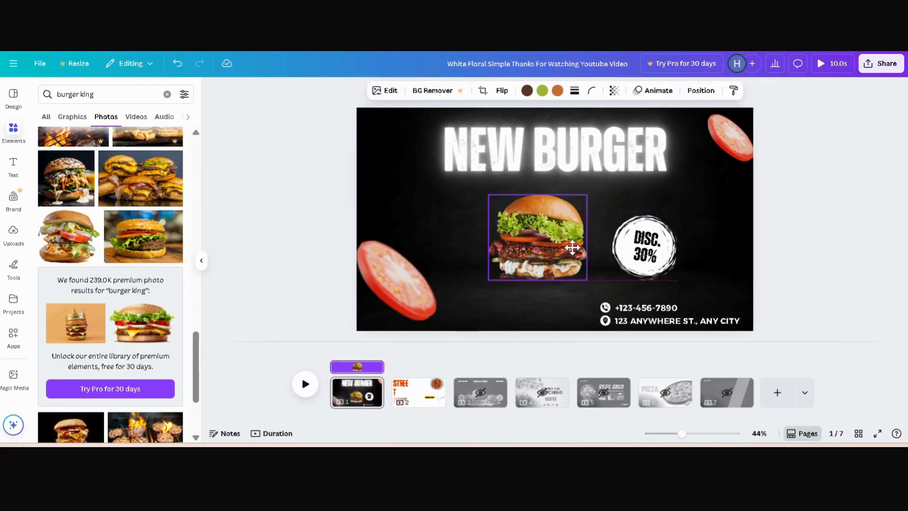
drag(590, 283, 628, 316)
drag(558, 253, 547, 247)
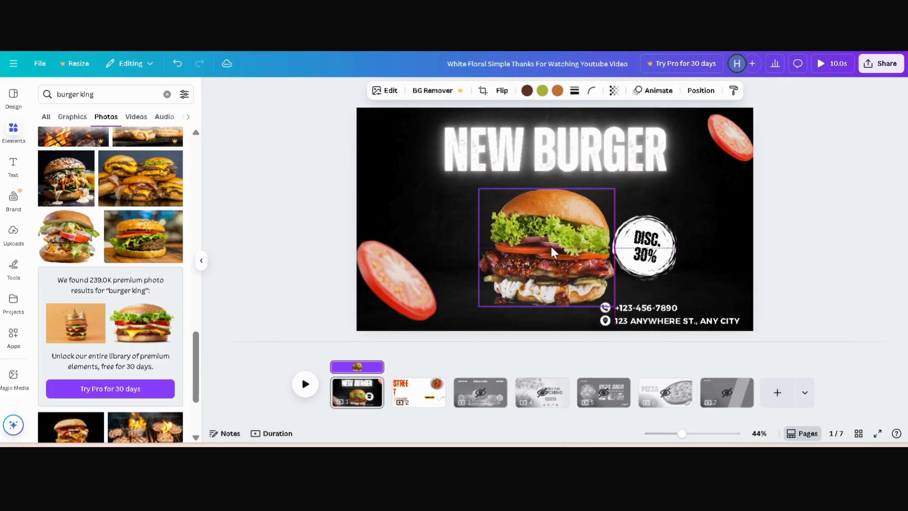
- Shrink the DISC. 30% badge and place it overlapping the burger's right edge
click(654, 262)
shift+click(650, 274)
drag(679, 279, 660, 260)
drag(637, 237, 615, 256)
- Move the ORDER NOW button from page 2 to the lower-left corner of page 1 and place the large tomato slice above it
click(407, 393)
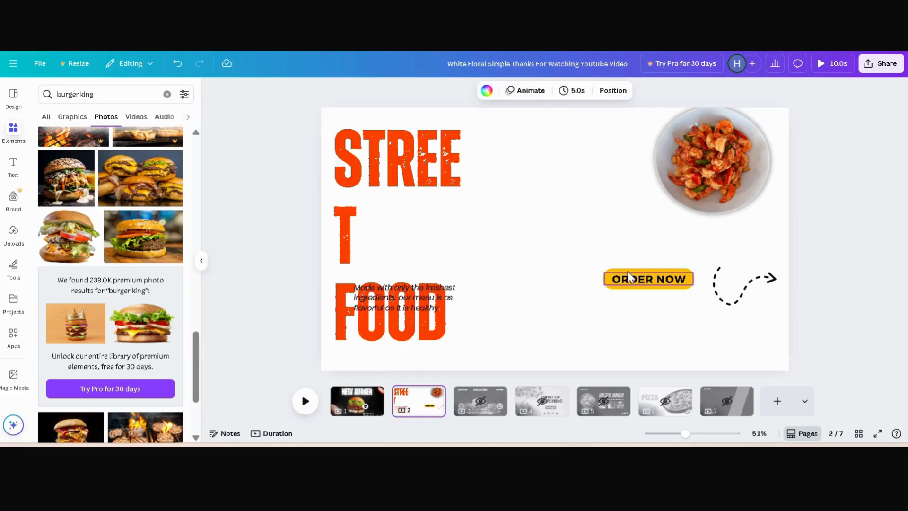
click(633, 253)
drag(605, 256, 579, 285)
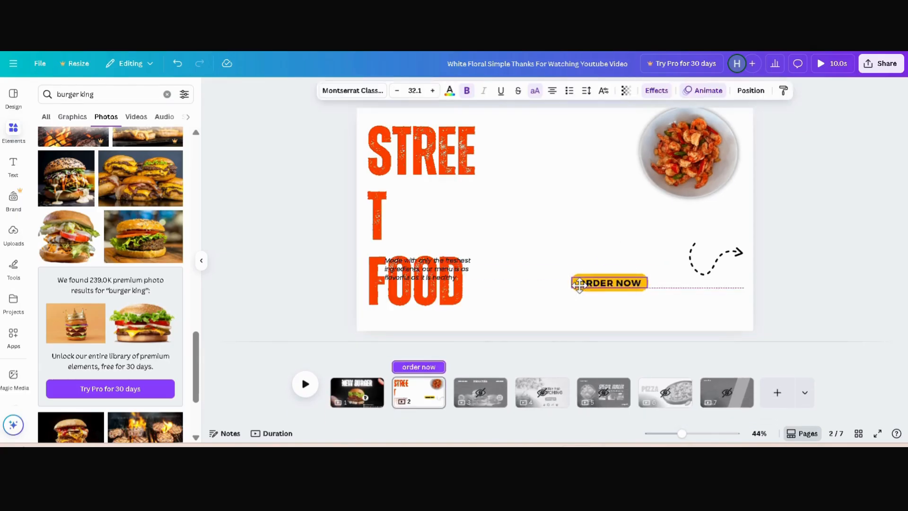
drag(354, 400, 410, 308)
drag(387, 264, 401, 178)
drag(440, 312, 409, 310)
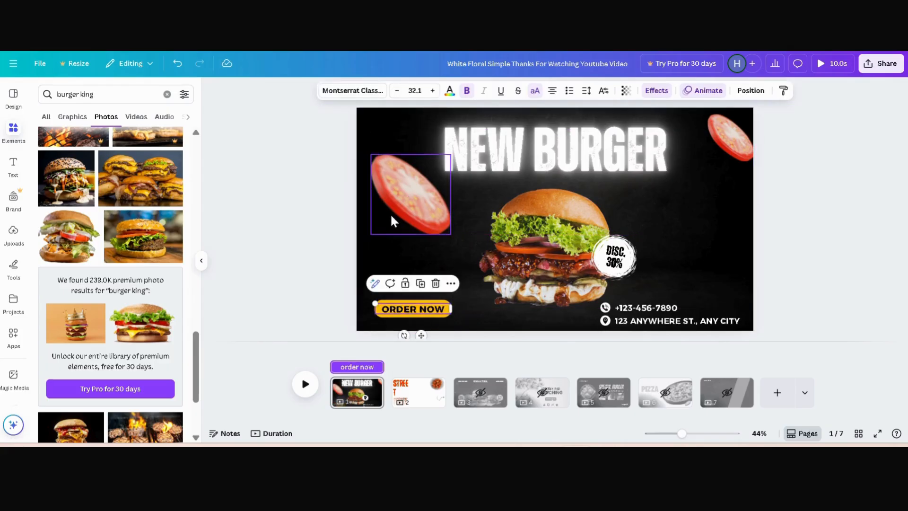
drag(391, 220, 389, 252)
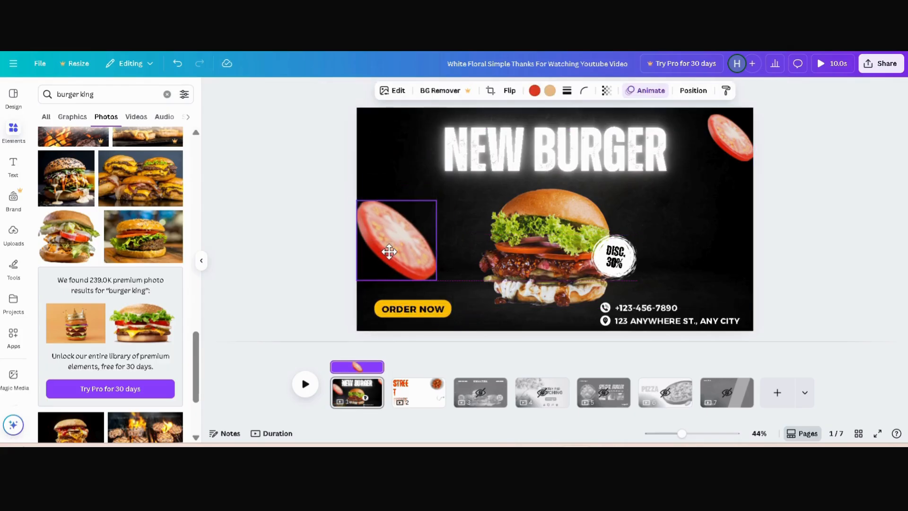
click(419, 397)
click(357, 399)
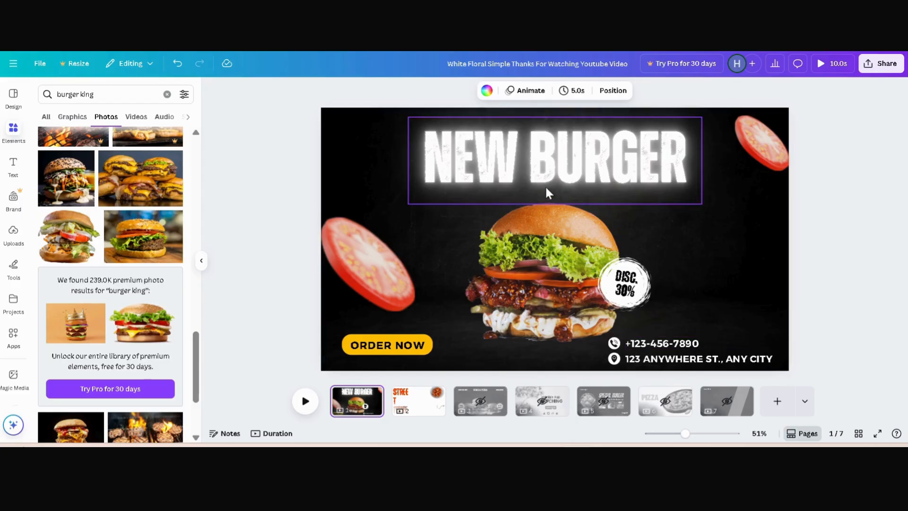
click(406, 345)
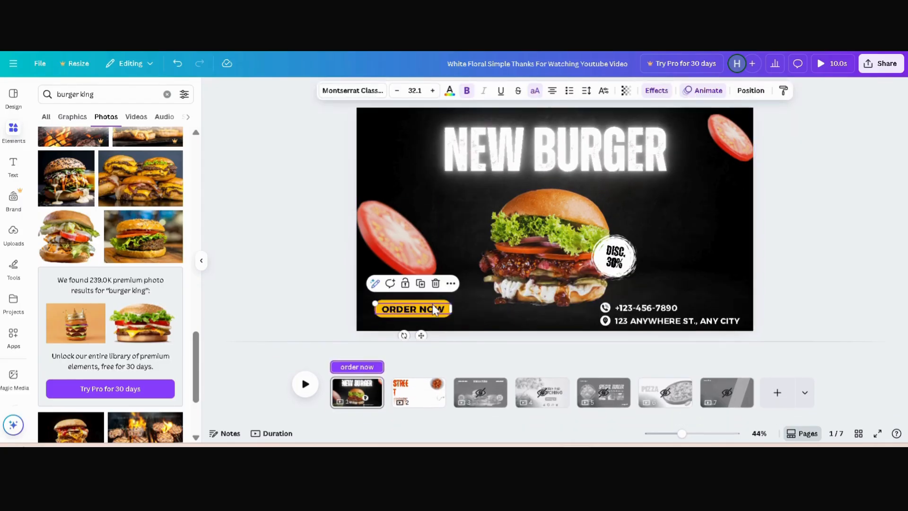
click(657, 91)
scroll(174, 331, down, 3)
click(175, 338)
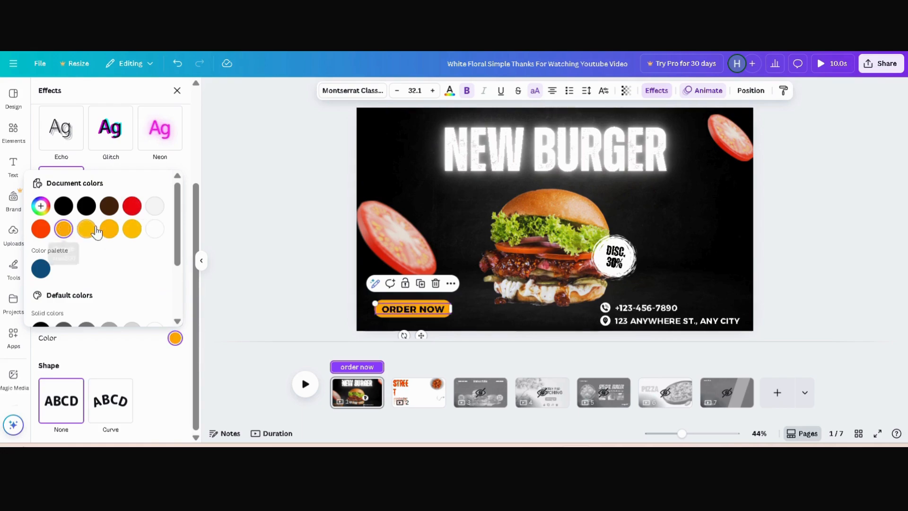
double_click(277, 198)
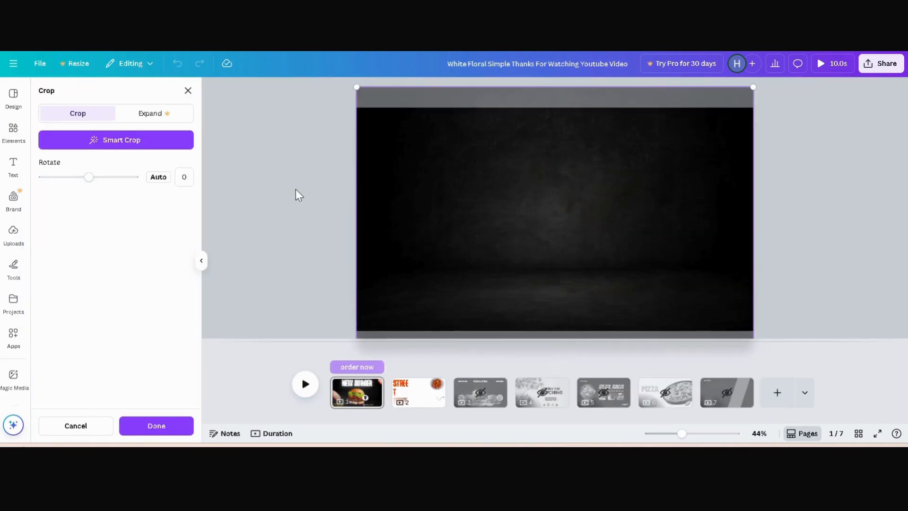
click(188, 91)
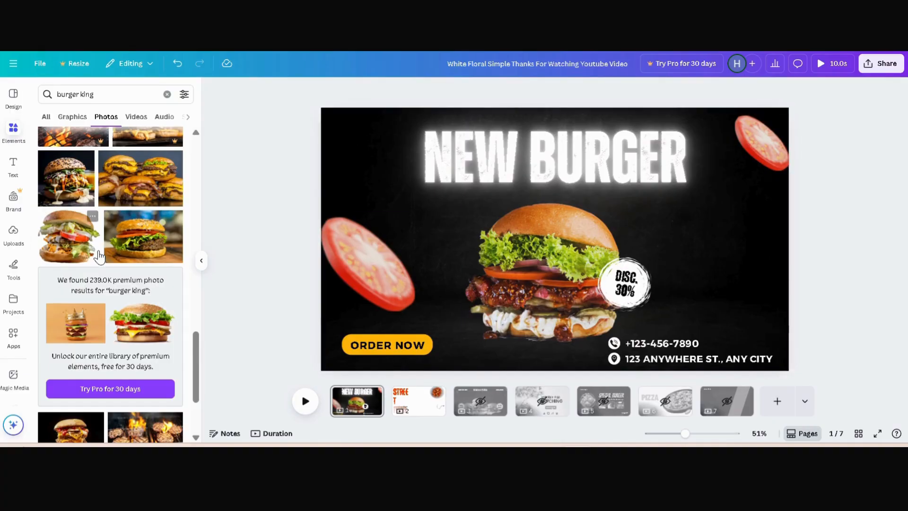
- Add the hand-drawn crown outline from the burger king graphics to page 1 and color it white
scroll(115, 255, up, 5)
click(72, 117)
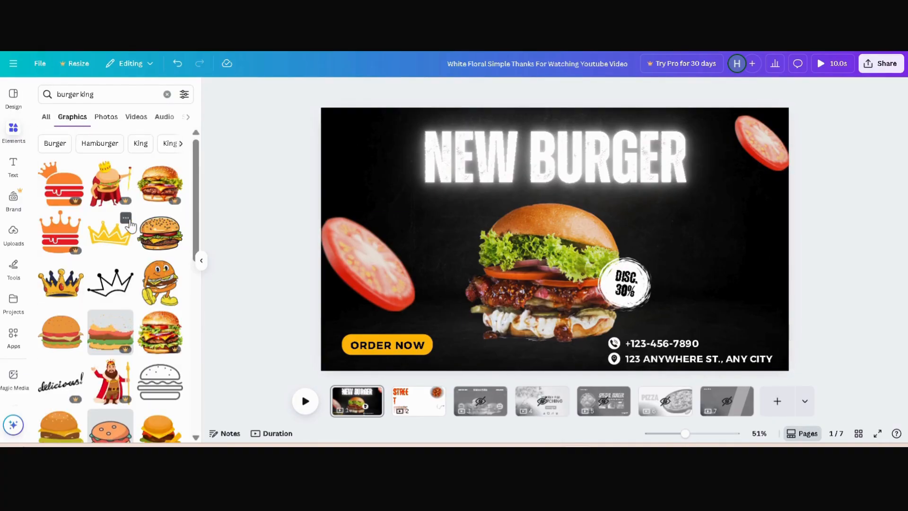
click(110, 283)
click(509, 91)
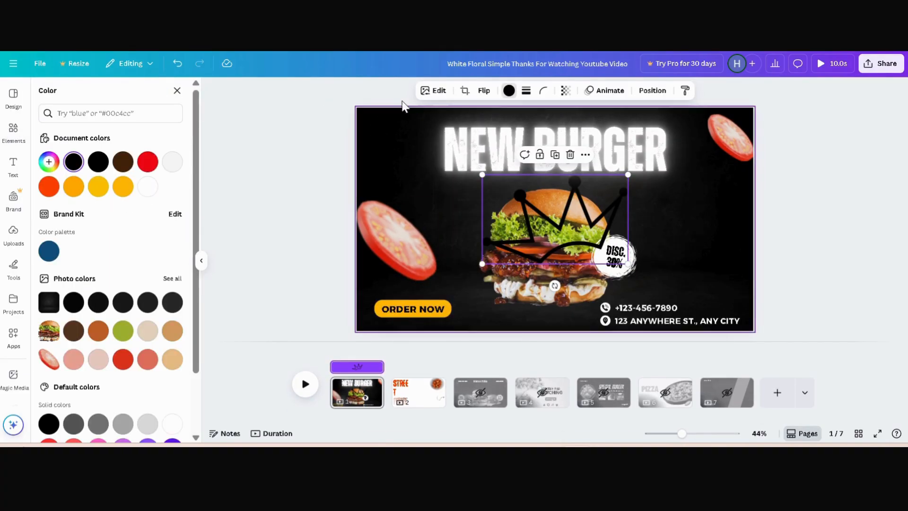
click(148, 188)
- Shrink the crown to about 211 by 129 and place it on the upper-left side of the burger's top bun
drag(625, 177, 522, 247)
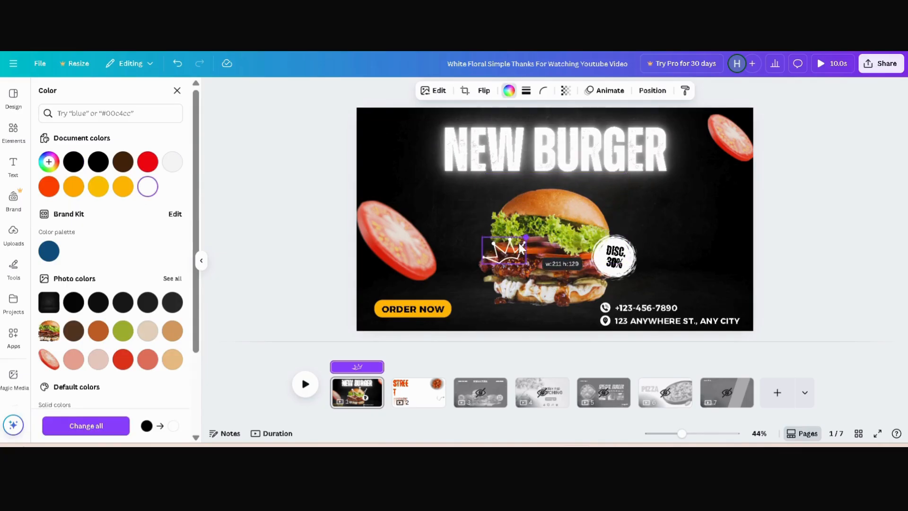
drag(526, 186, 518, 188)
click(460, 225)
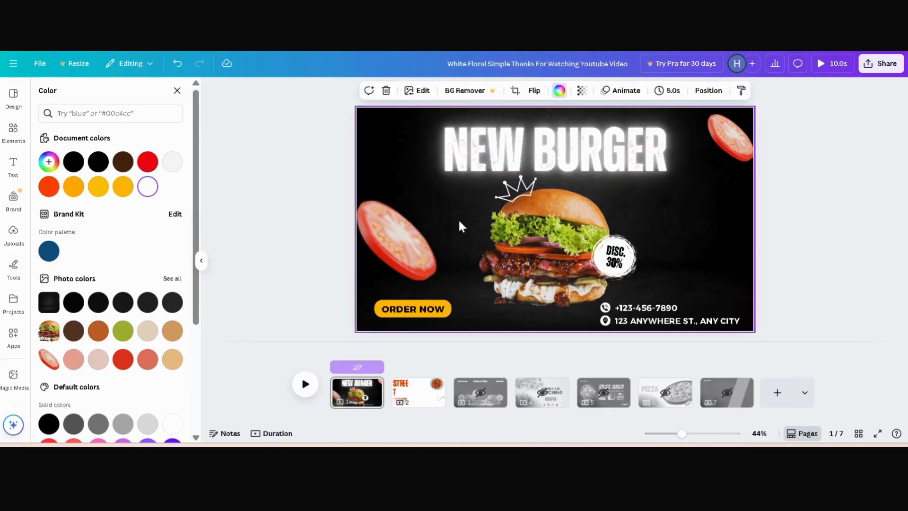
- Search the elements for burger king again and browse the graphics results for another decoration
click(13, 133)
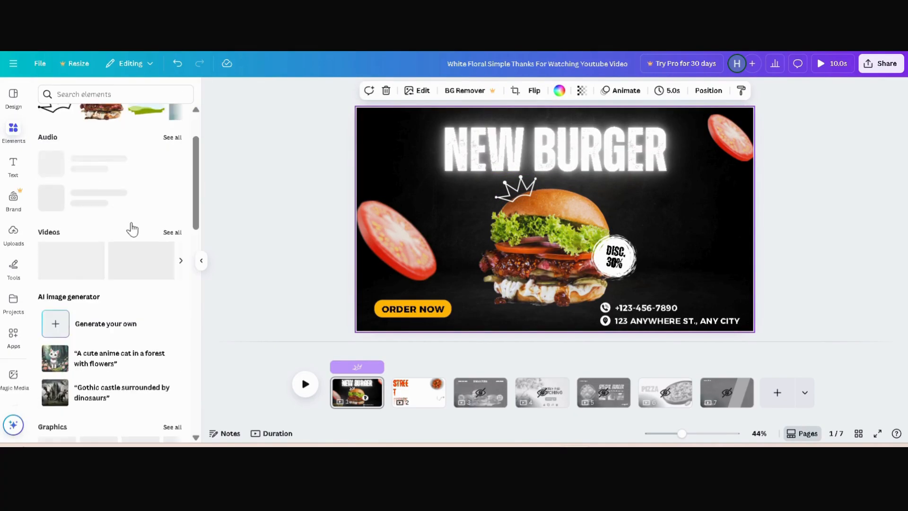
click(109, 93)
click(73, 137)
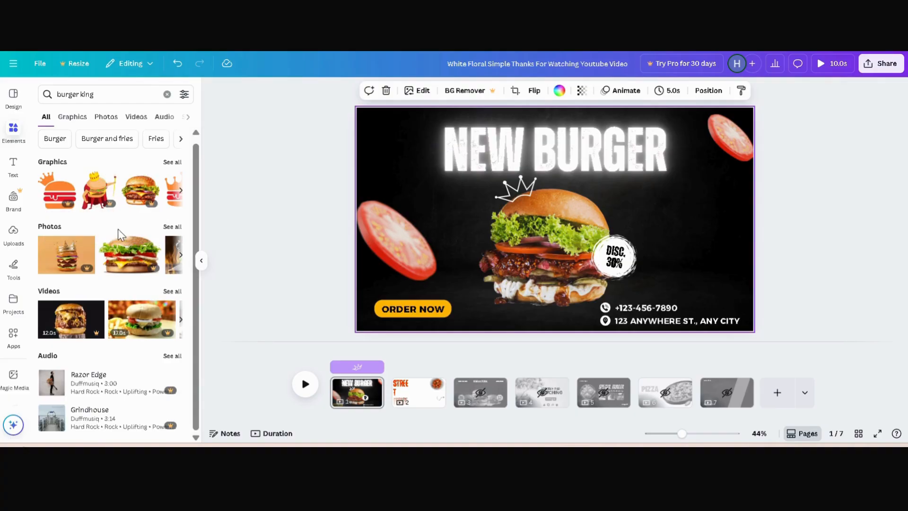
click(72, 117)
scroll(137, 235, down, 5)
scroll(137, 235, down, 5)
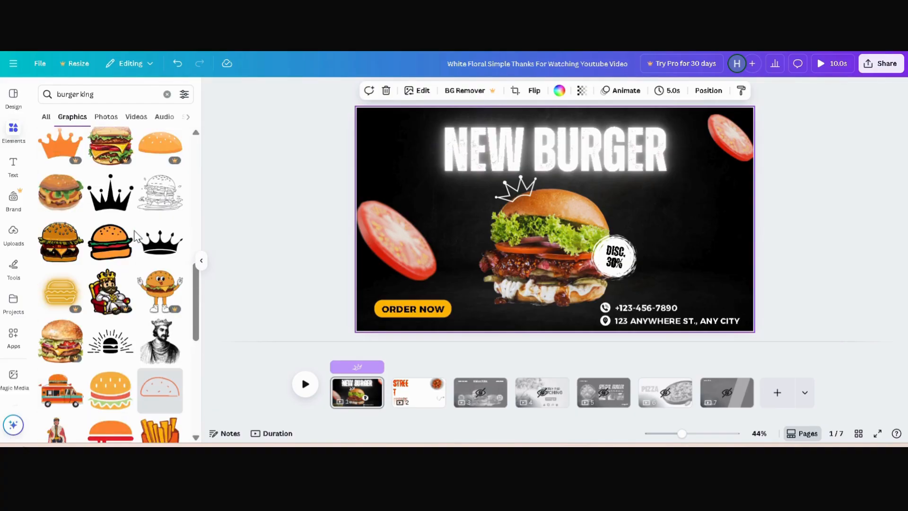
scroll(134, 254, down, 10)
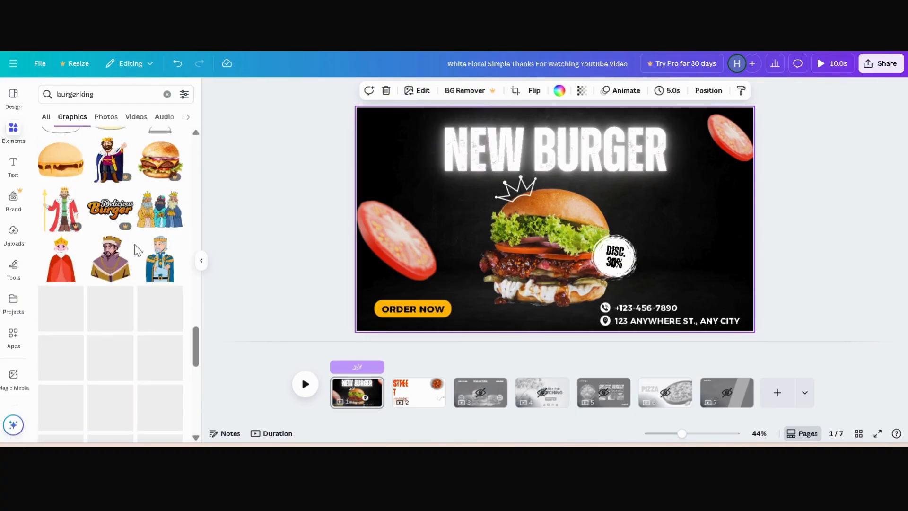
scroll(299, 229, up, 2)
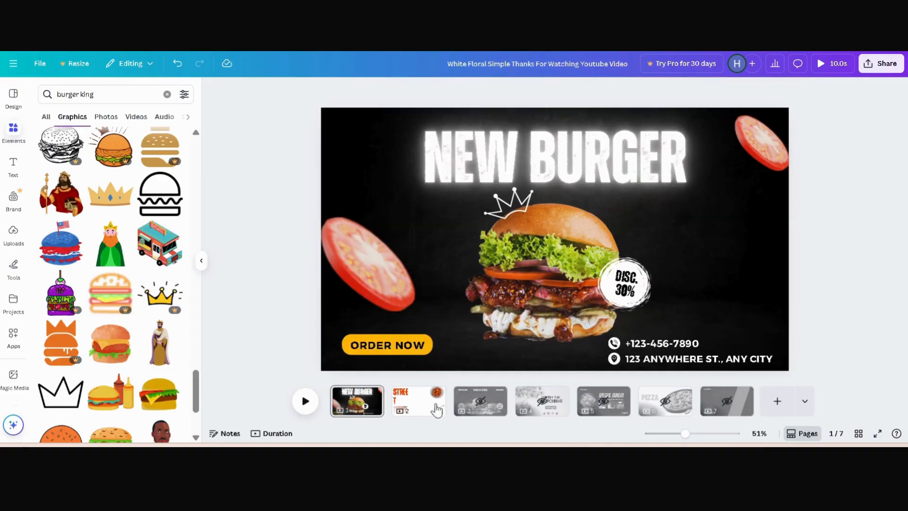
- Bring the dashed curved arrow from page 2 onto page 1 and color it white
click(424, 404)
click(710, 287)
click(350, 399)
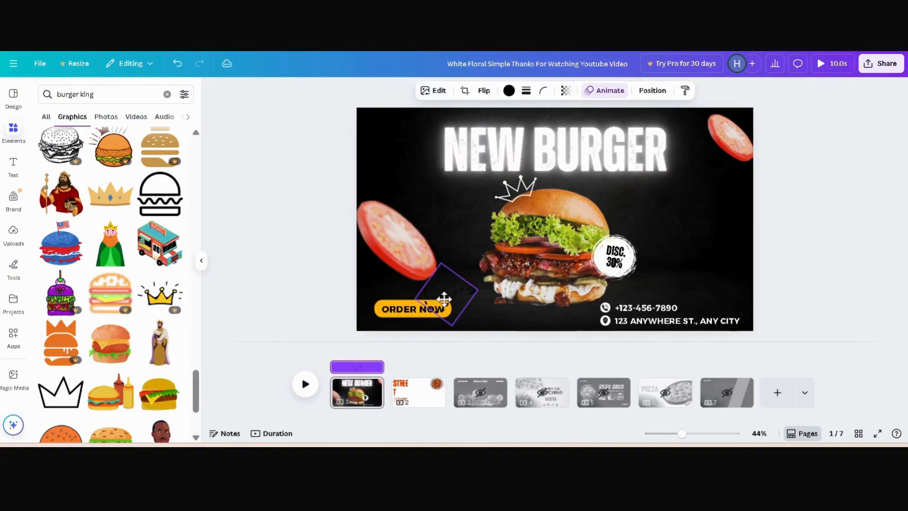
click(509, 90)
click(147, 190)
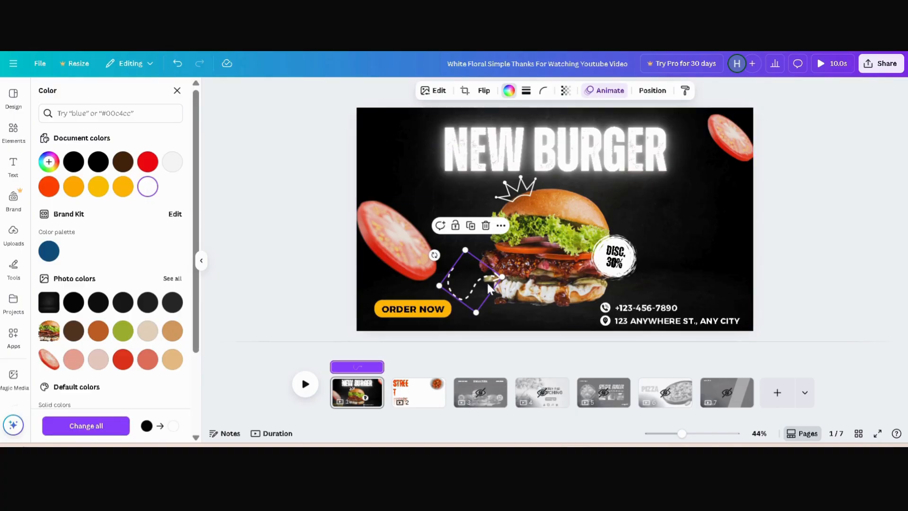
- Rotate and enlarge the dashed arrow beside the burger, and shift the large tomato slice slightly down and to the right
drag(502, 276, 583, 266)
drag(504, 280, 471, 308)
drag(391, 318, 383, 215)
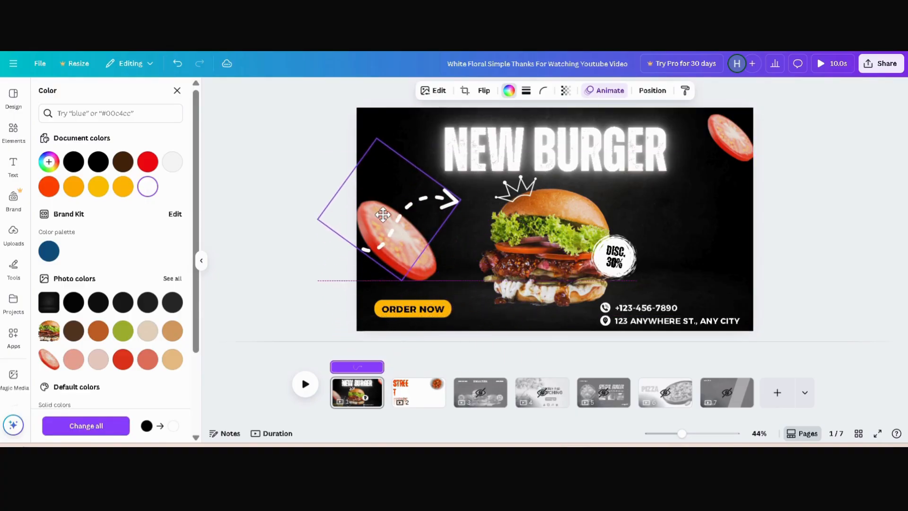
click(420, 275)
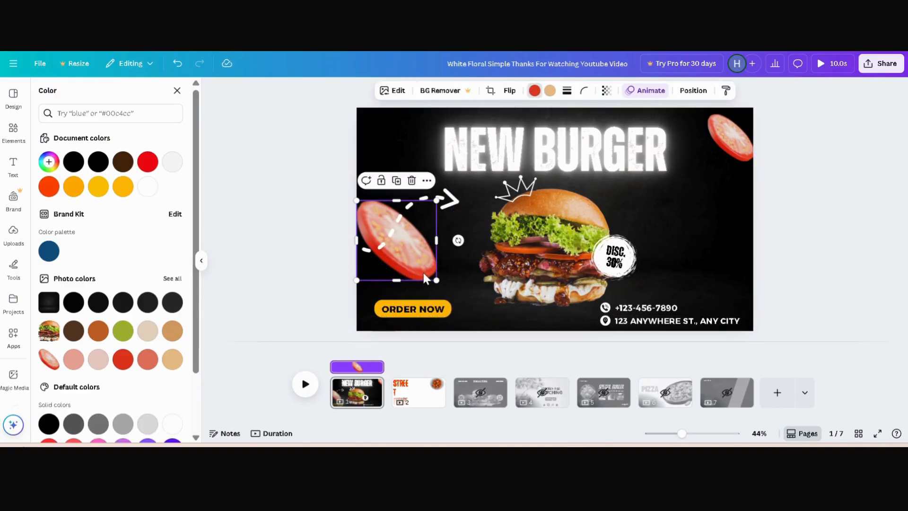
drag(422, 265, 436, 285)
- Rotate the dashed arrow, enlarge it to about 603 by 625 and place it curving over the tomato slice toward the burger
click(451, 202)
drag(451, 202, 411, 199)
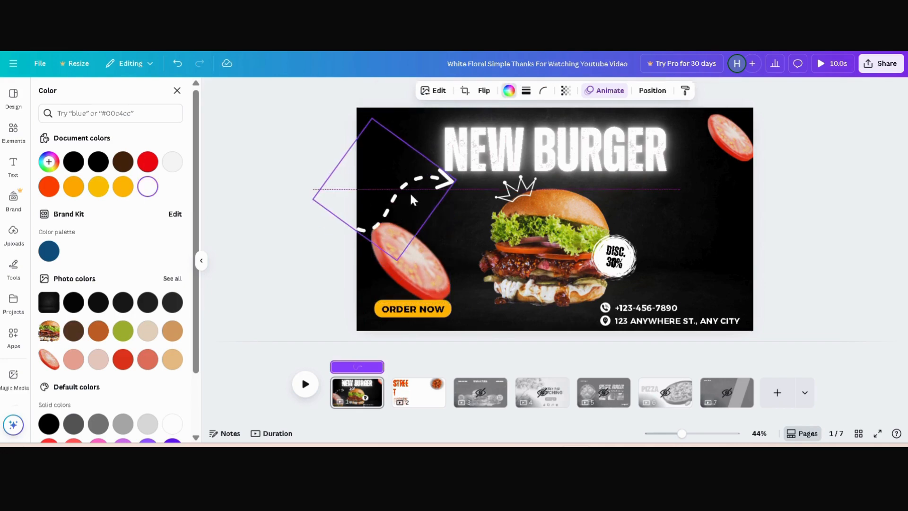
drag(444, 233, 412, 259)
drag(384, 181, 407, 189)
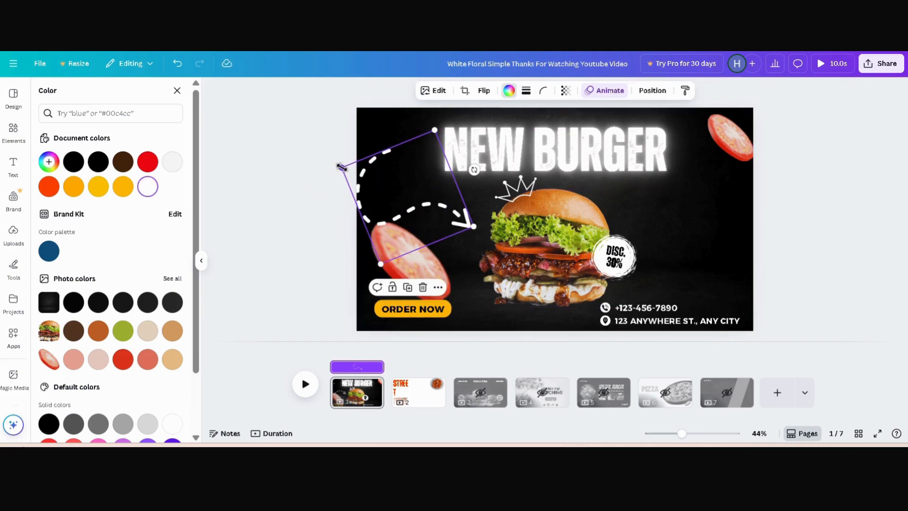
drag(341, 167, 274, 142)
mouse_move(372, 170)
mouse_down()
mouse_move(391, 182)
mouse_move(381, 183)
mouse_up()
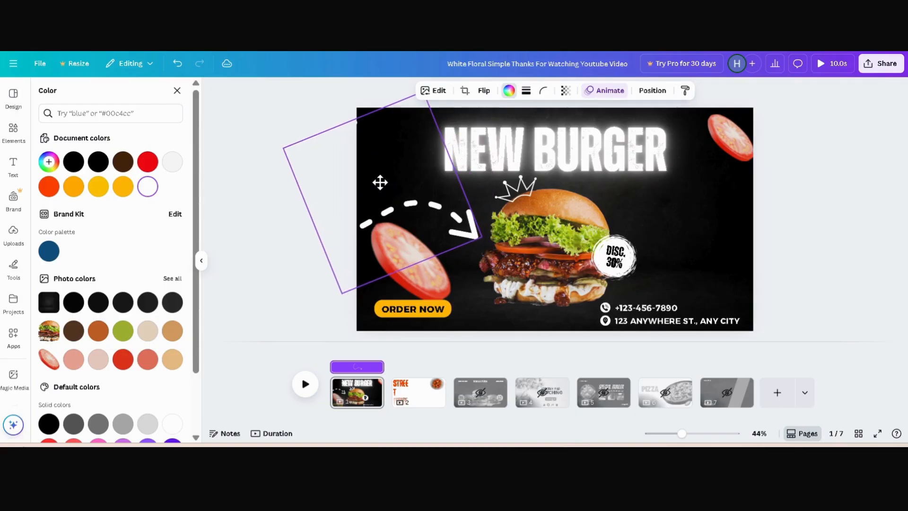
drag(420, 285, 440, 274)
drag(366, 300, 371, 262)
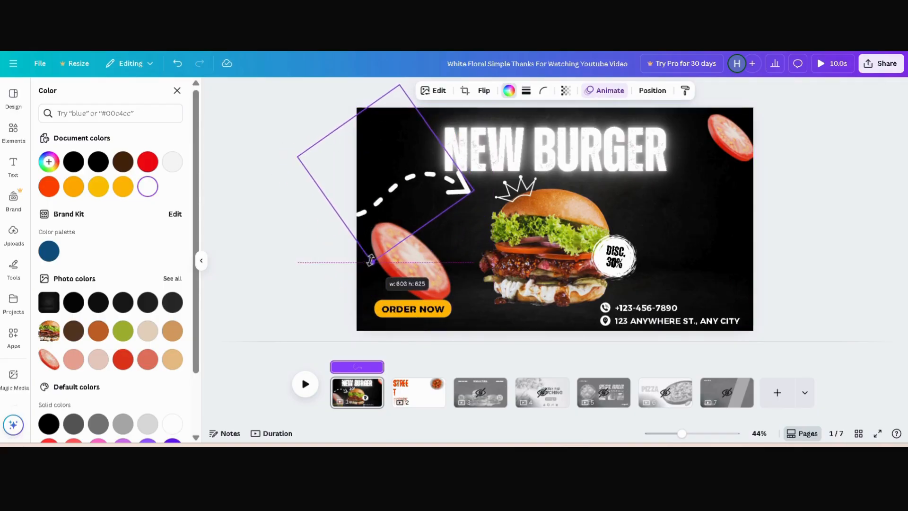
drag(381, 202, 376, 213)
click(251, 252)
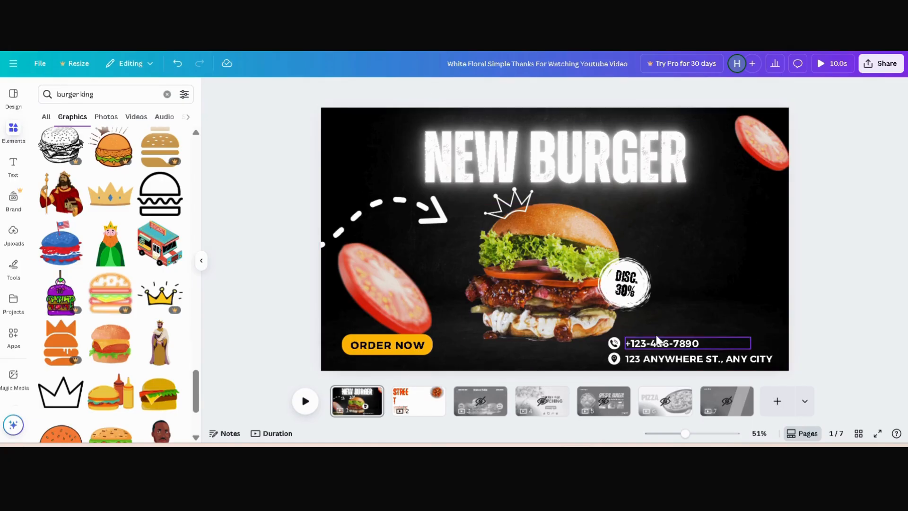
- Select all the elements on page 1, from the heading to the contact details, and group them
drag(311, 93, 798, 373)
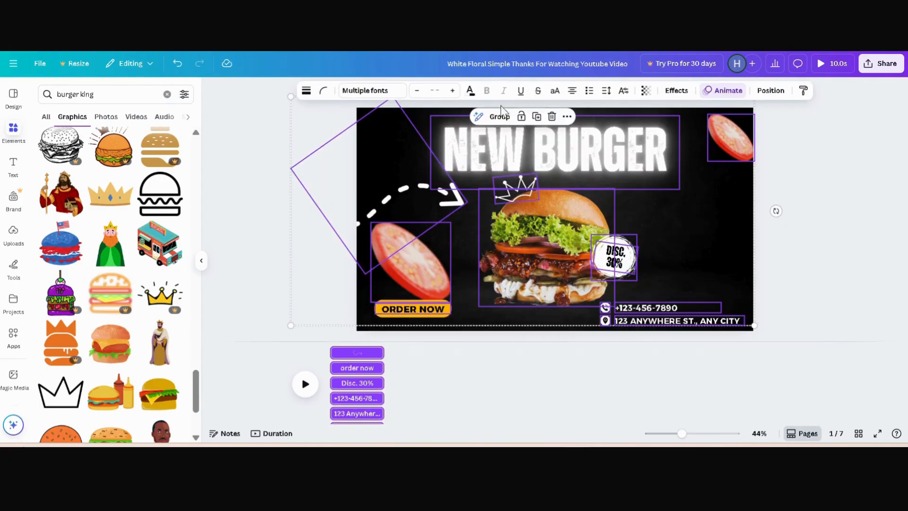
click(498, 117)
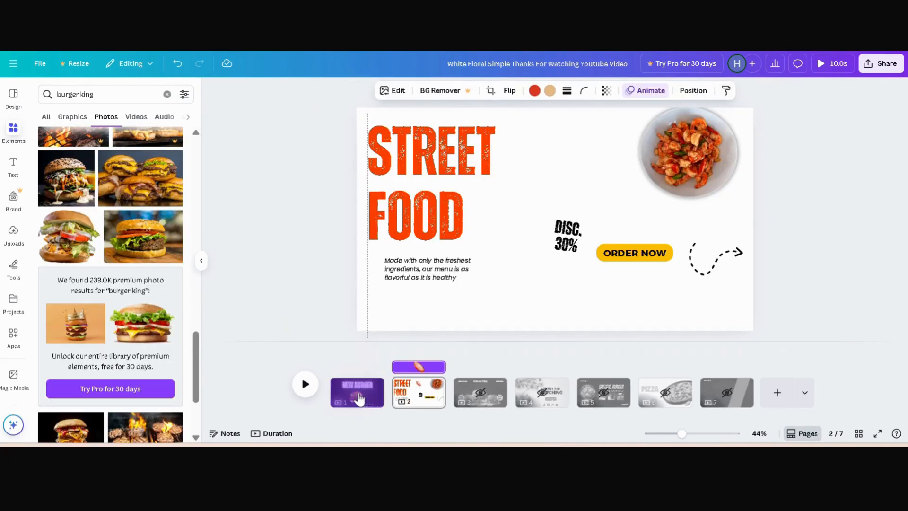
- Bring the tomato slice from page 2 onto page 1, enlarge it and place it in the page's lower-left corner
drag(359, 399, 380, 130)
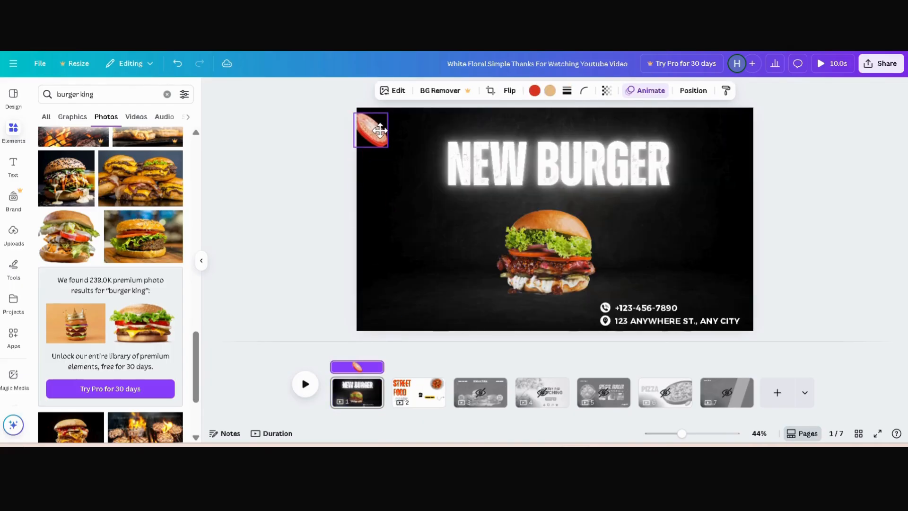
drag(402, 295, 401, 301)
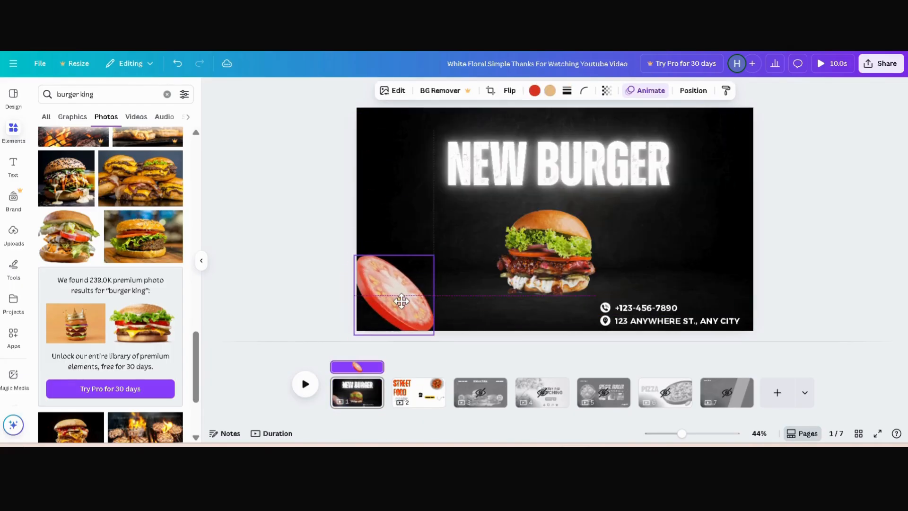
- Blur the whole tomato slice image at an intensity of about 38 and shift it partly off the page's lower-left corner
click(395, 91)
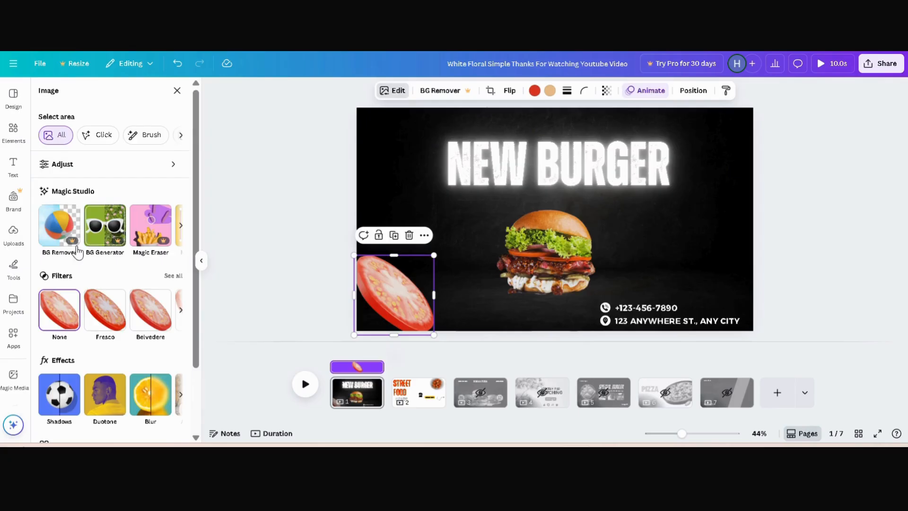
click(158, 408)
click(154, 122)
drag(41, 164, 96, 169)
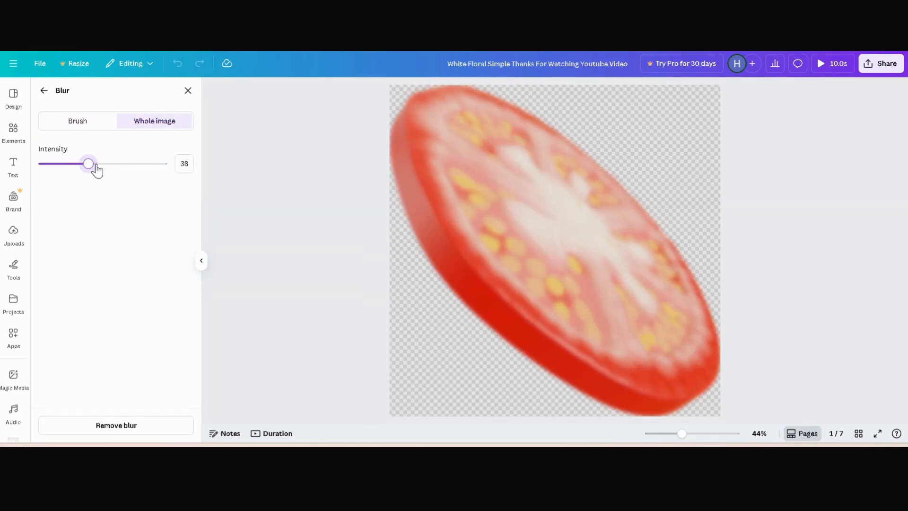
click(42, 90)
drag(384, 291, 374, 305)
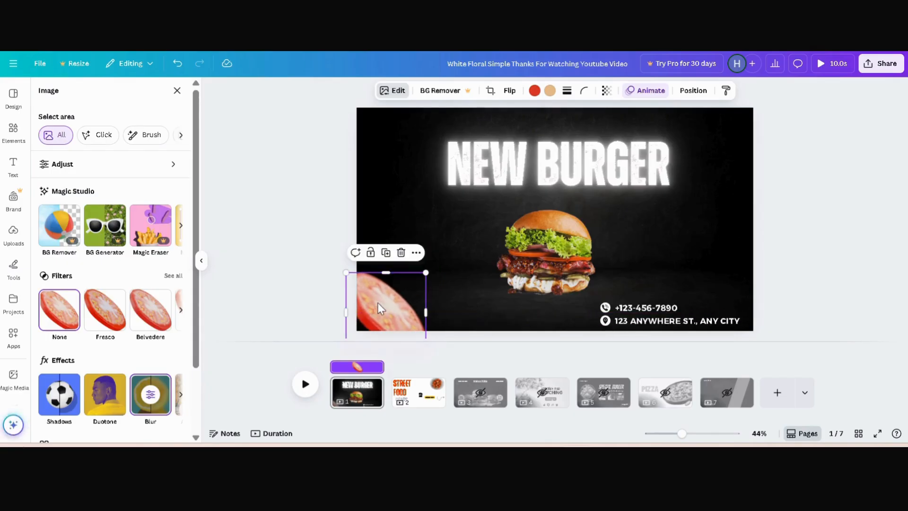
click(675, 186)
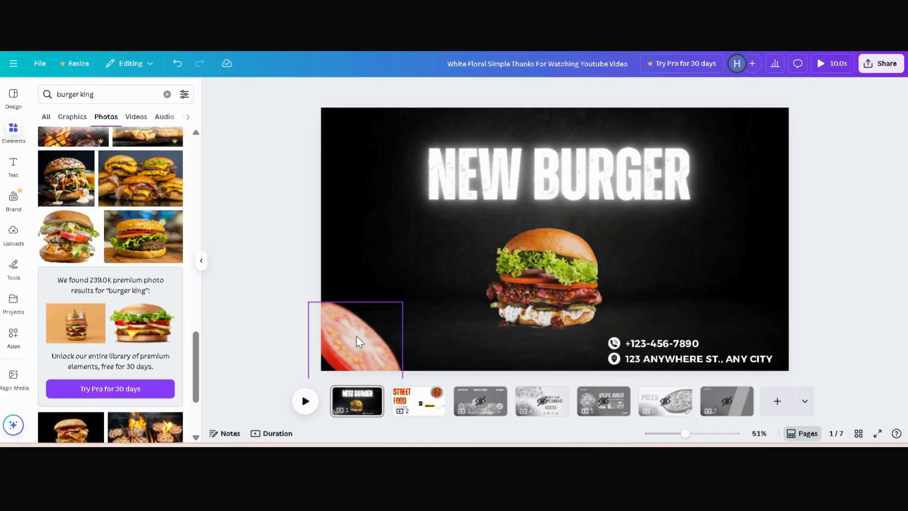
- Duplicate the blurred tomato slice as a smaller one and place it in the page's upper-right corner
click(362, 331)
click(724, 191)
drag(691, 143, 734, 132)
click(776, 270)
- Select the DISC. 30% text together with its white round badge on page 2 and bring both onto page 1
click(419, 401)
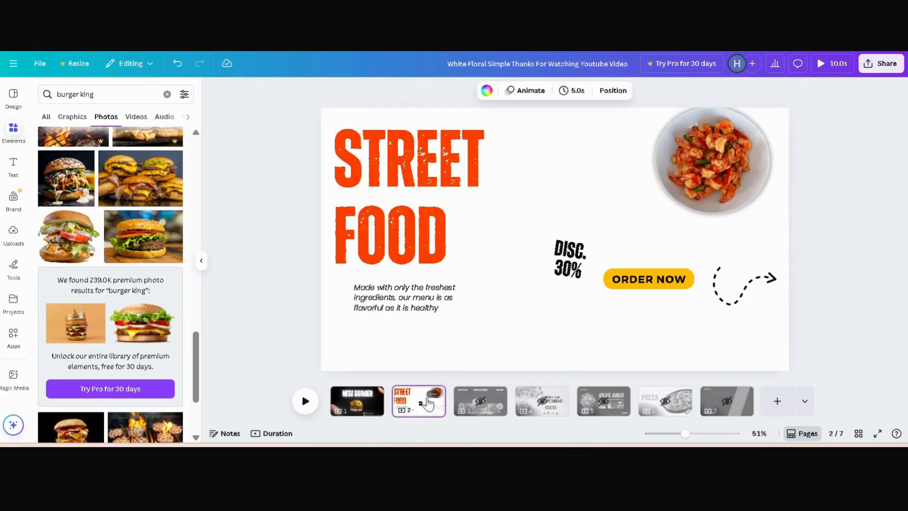
click(416, 272)
click(565, 237)
click(520, 236)
click(522, 238)
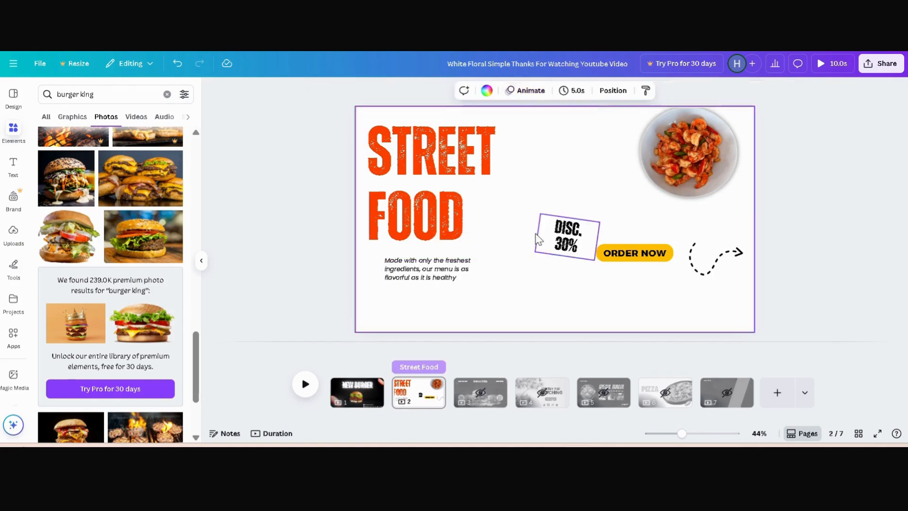
click(576, 195)
drag(588, 188, 488, 199)
click(558, 211)
drag(558, 213, 356, 398)
- Move the NEW BURGER heading up, then enlarge the burger photo and center it below the heading
drag(553, 167, 549, 153)
drag(546, 262, 538, 248)
drag(588, 280, 616, 329)
drag(558, 250, 547, 243)
- Shrink the DISC. 30% badge and place it overlapping the burger's right edge
click(641, 246)
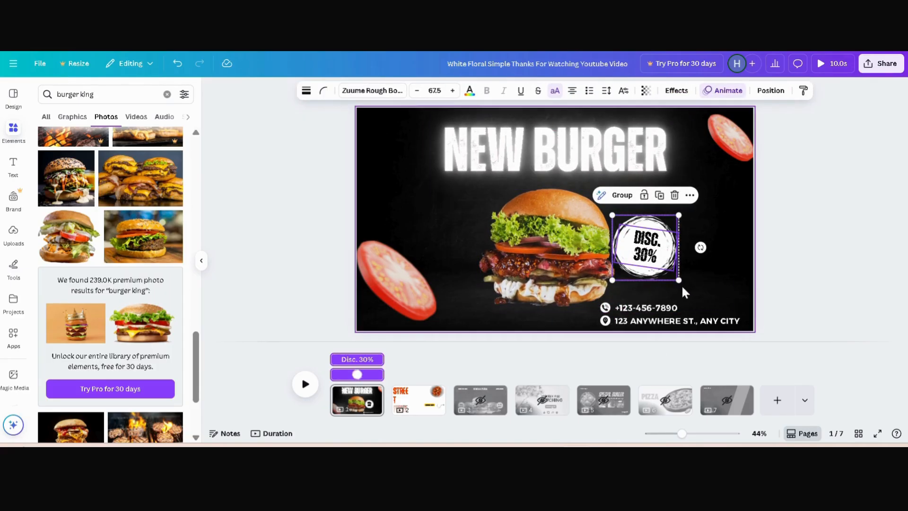
drag(679, 280, 661, 260)
drag(638, 230, 616, 254)
- Bring the ORDER NOW button from page 2 to page 1's lower-left corner and move the large tomato slice above it
click(423, 408)
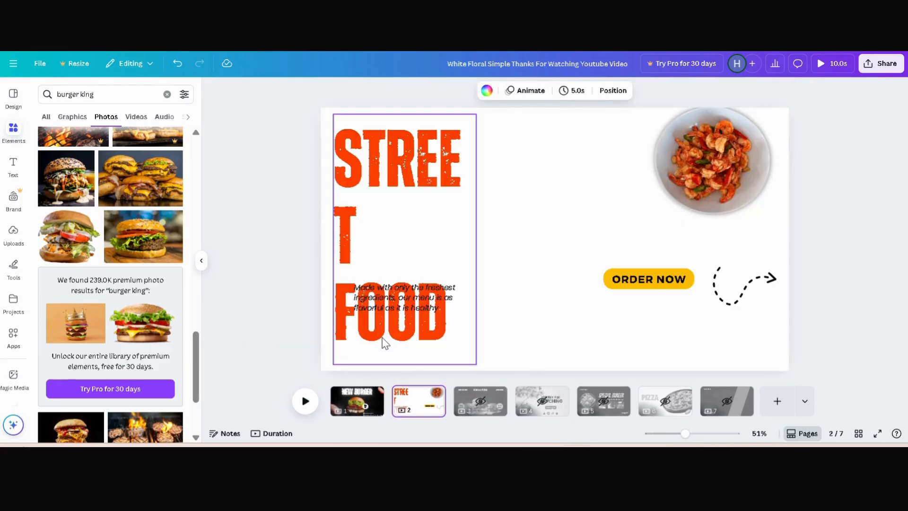
click(630, 278)
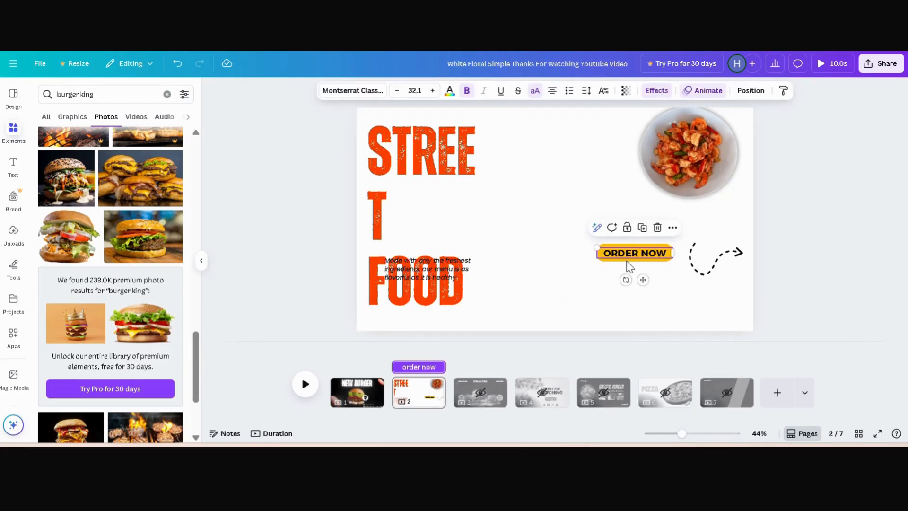
drag(629, 260, 540, 309)
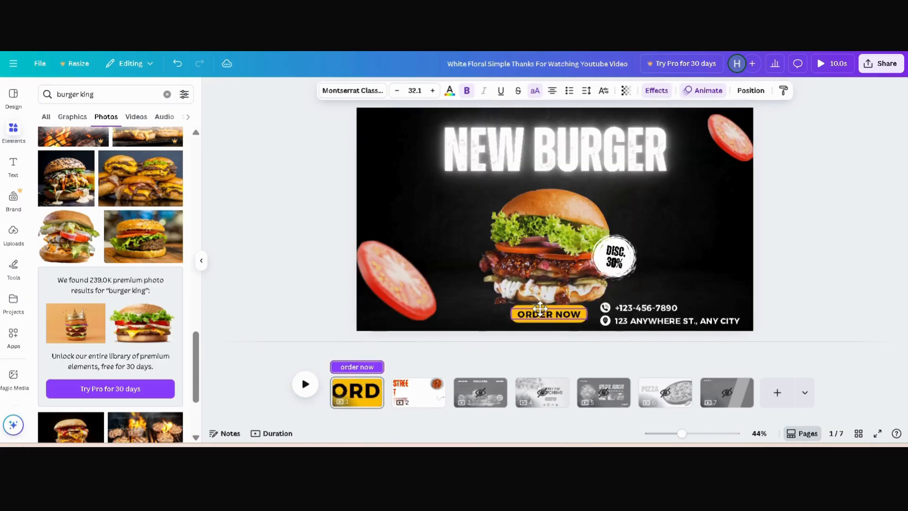
drag(677, 260, 408, 308)
drag(400, 214, 384, 260)
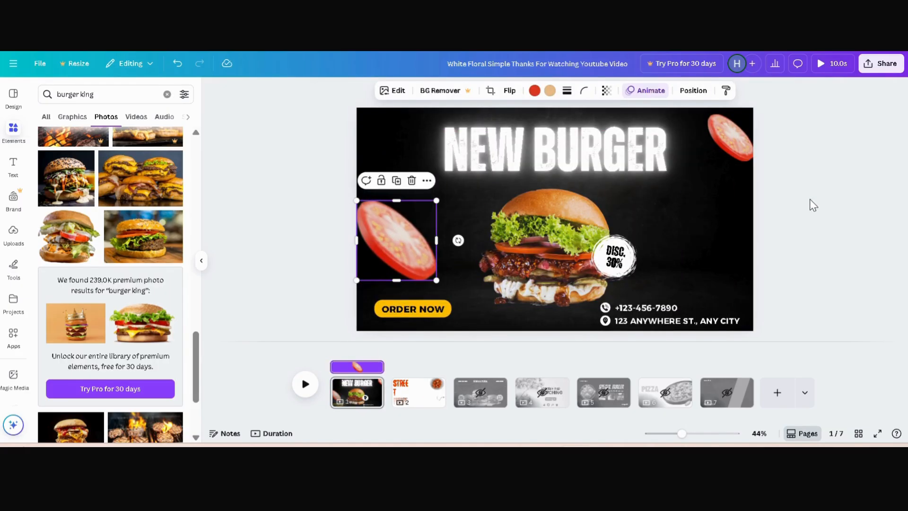
- Change the background effect color of the ORDER NOW button on page 1 to red
click(411, 397)
click(357, 393)
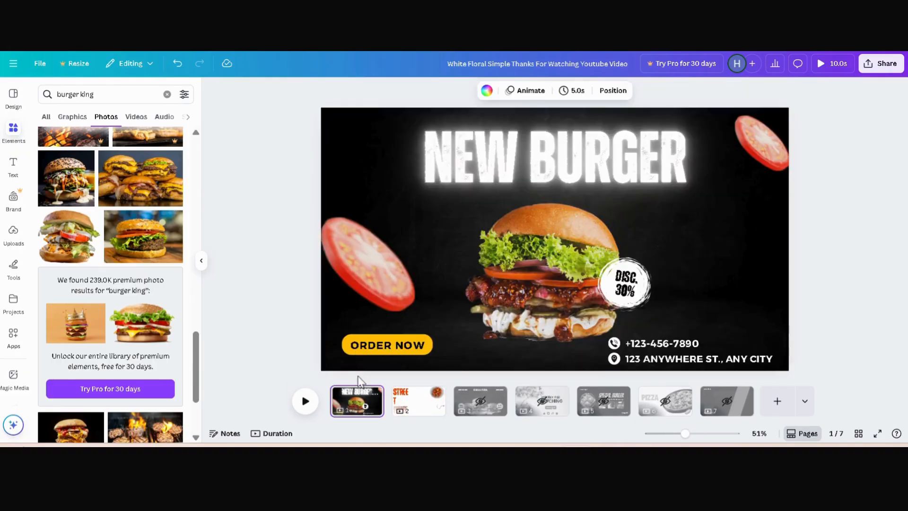
click(392, 346)
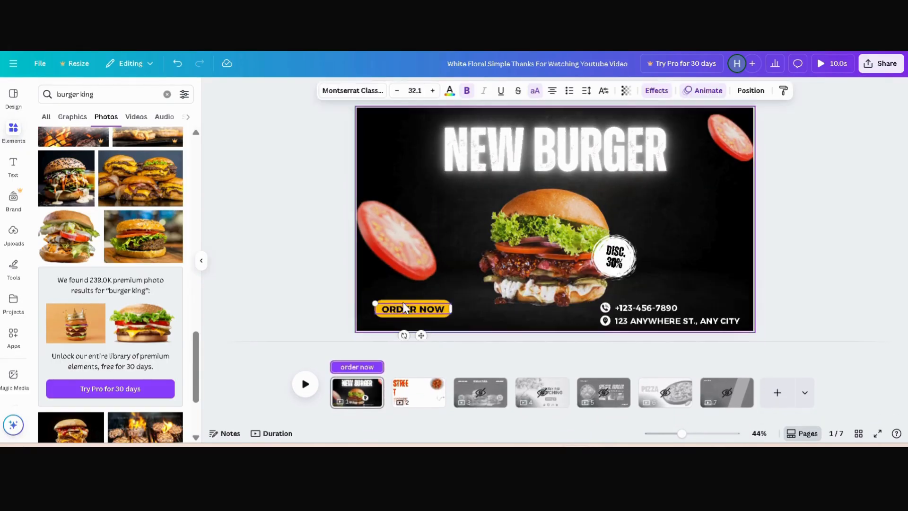
click(657, 90)
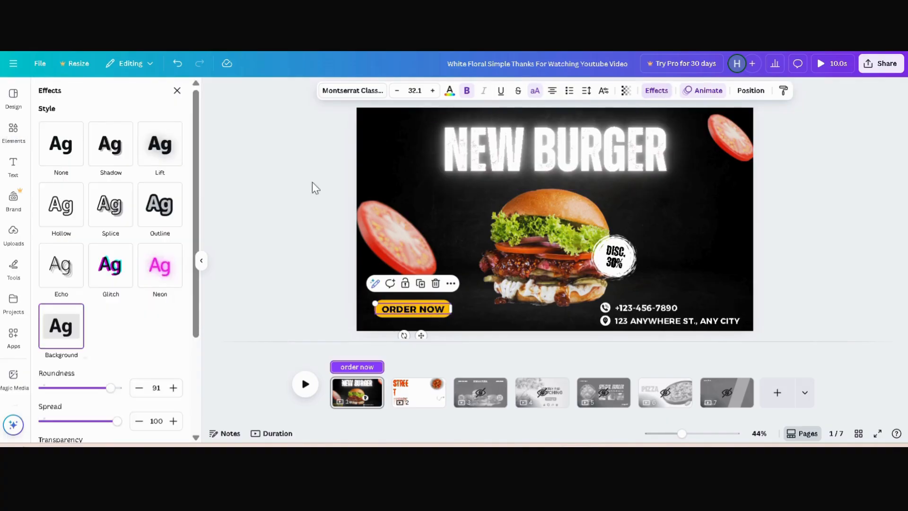
scroll(175, 349, down, 3)
click(175, 338)
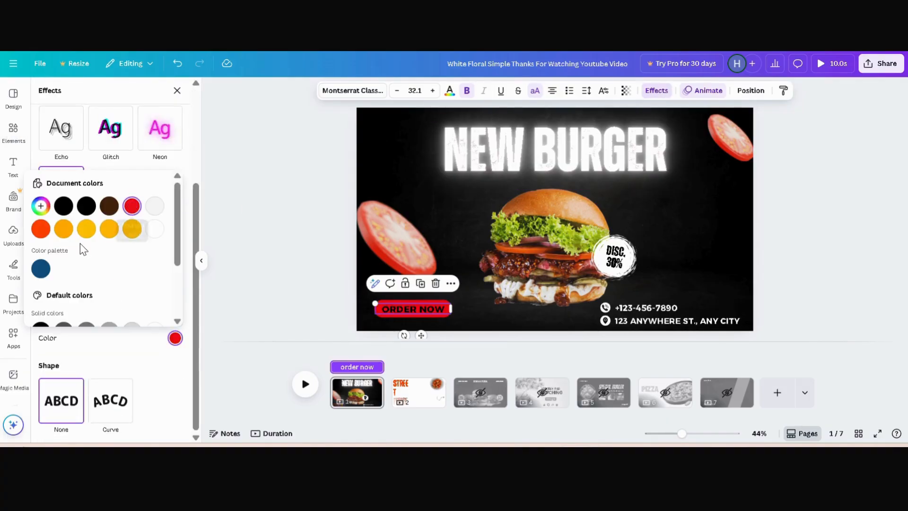